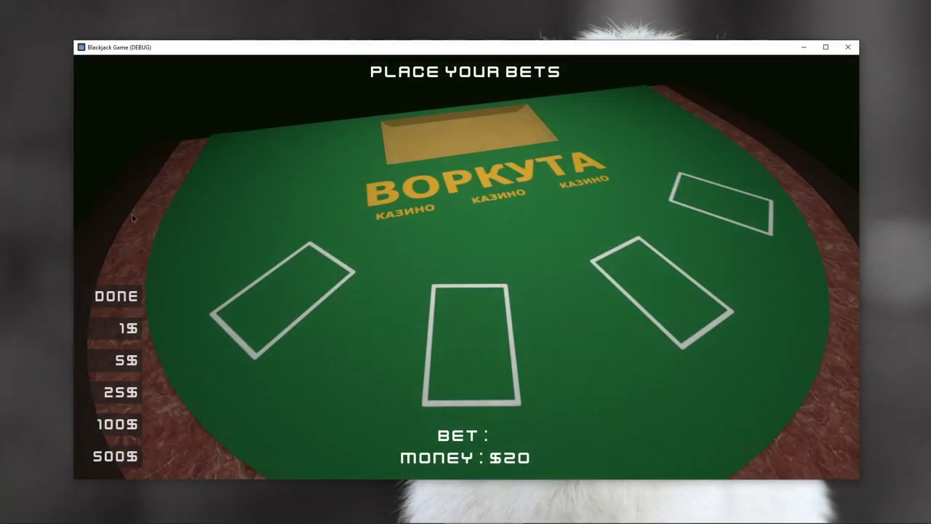
Step: Play a $2 round, standing on the first two cards, then start a new round
click(127, 334)
click(132, 333)
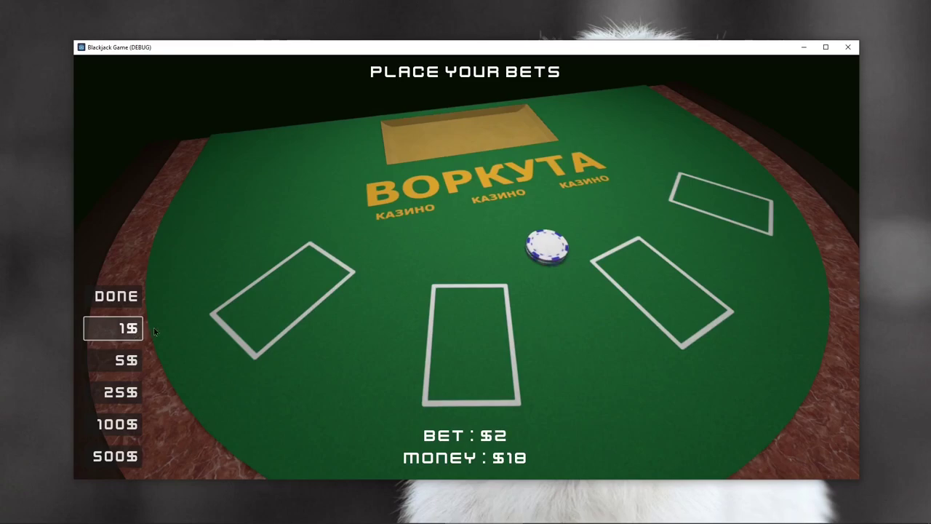
click(124, 295)
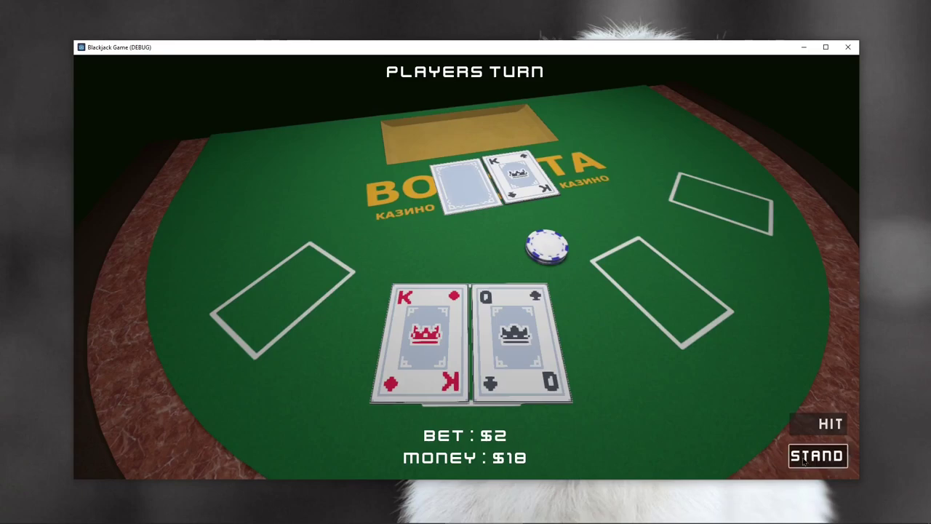
click(816, 455)
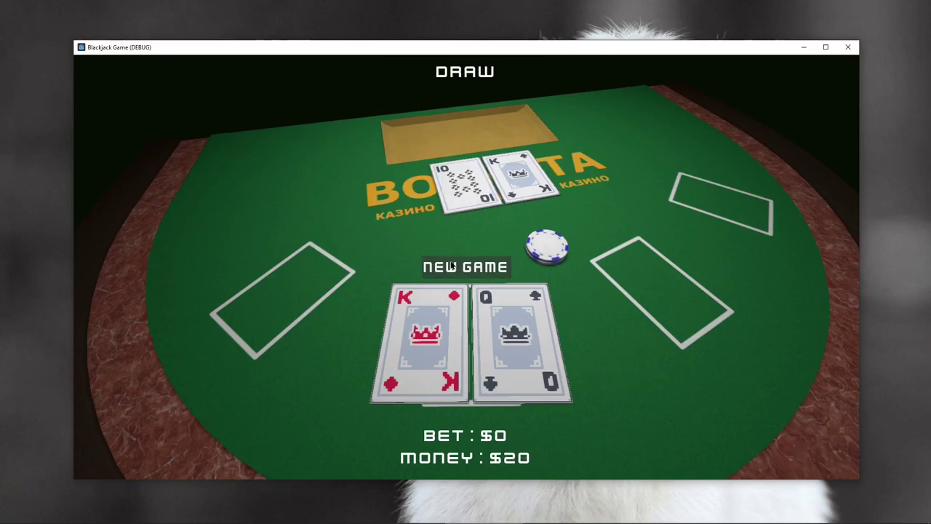
click(450, 265)
Step: Play another $2 round, hitting once before standing, then start a new round
click(128, 328)
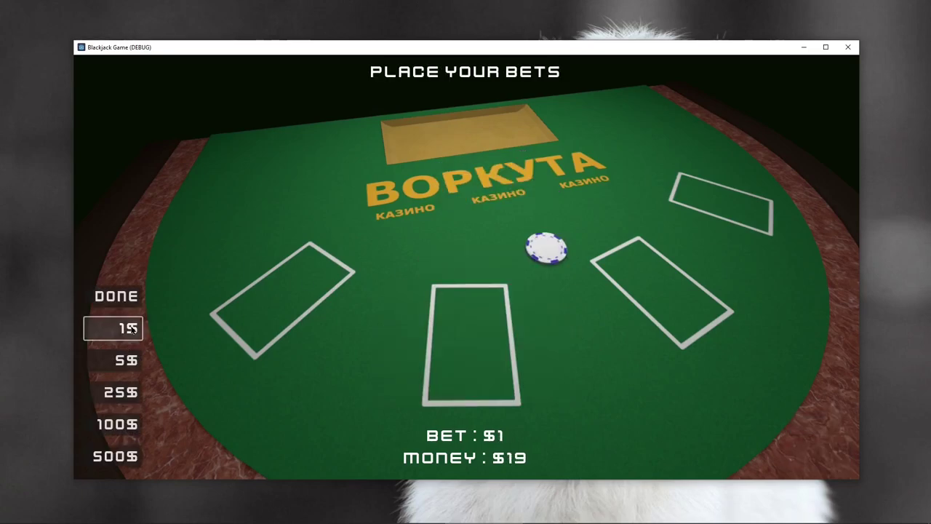
click(128, 329)
click(124, 296)
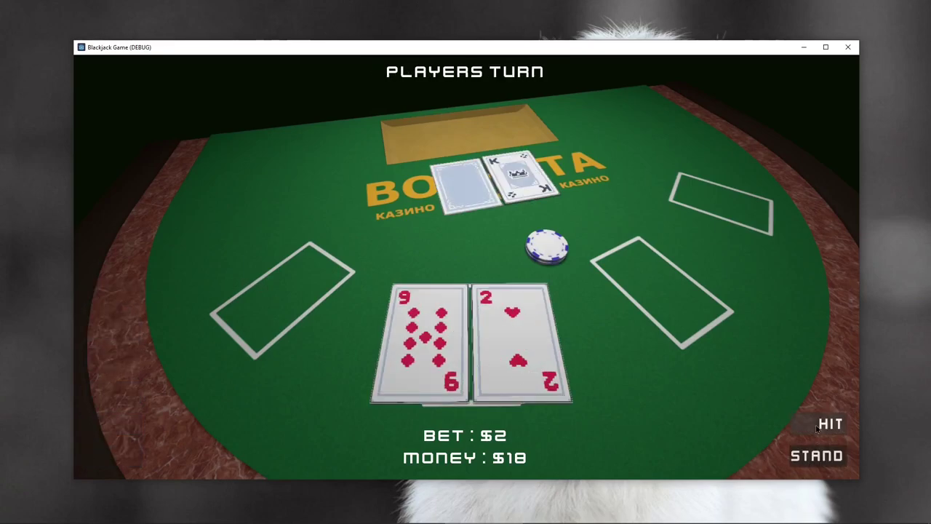
click(822, 423)
click(805, 455)
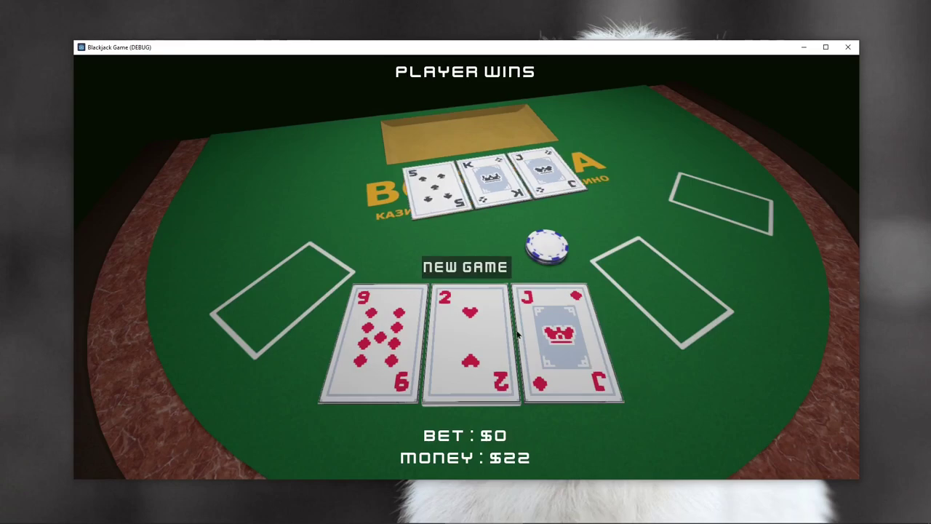
click(446, 268)
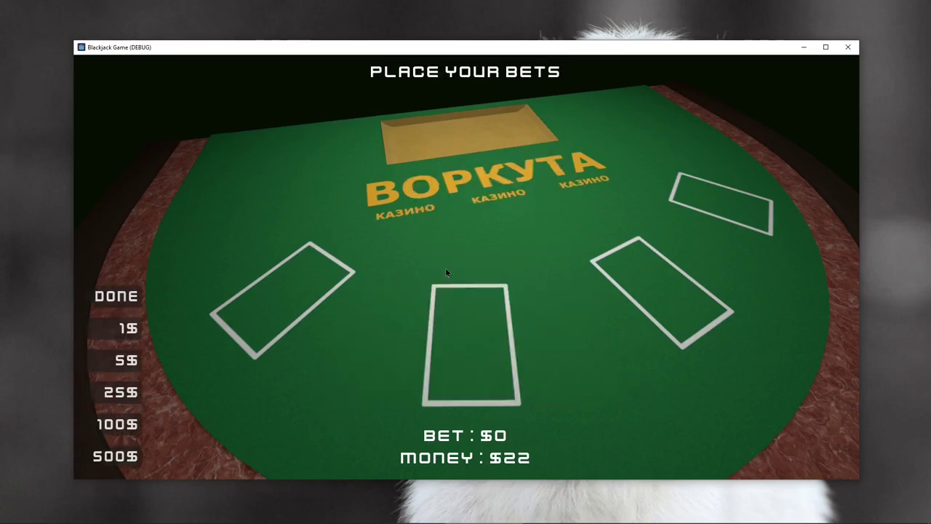
Step: Play a $5 round, standing on the dealt hand
click(107, 360)
click(131, 298)
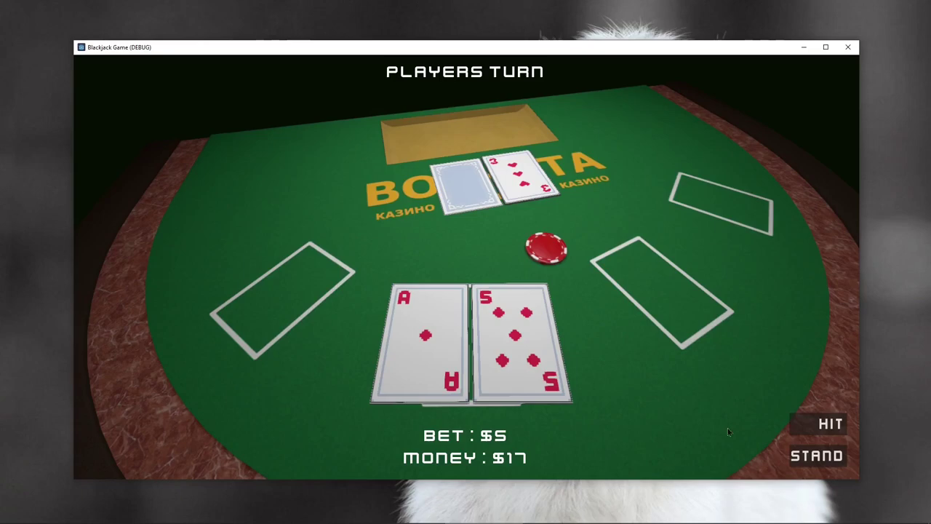
click(816, 455)
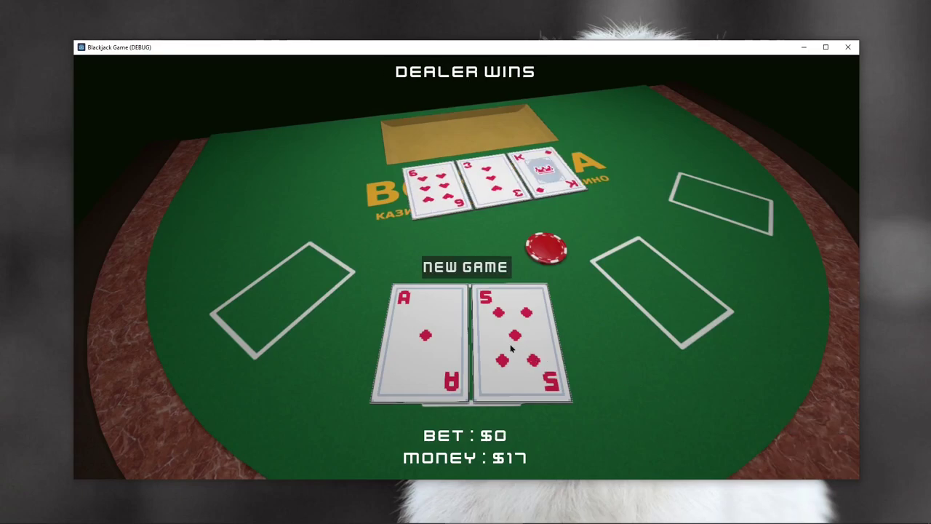
click(465, 266)
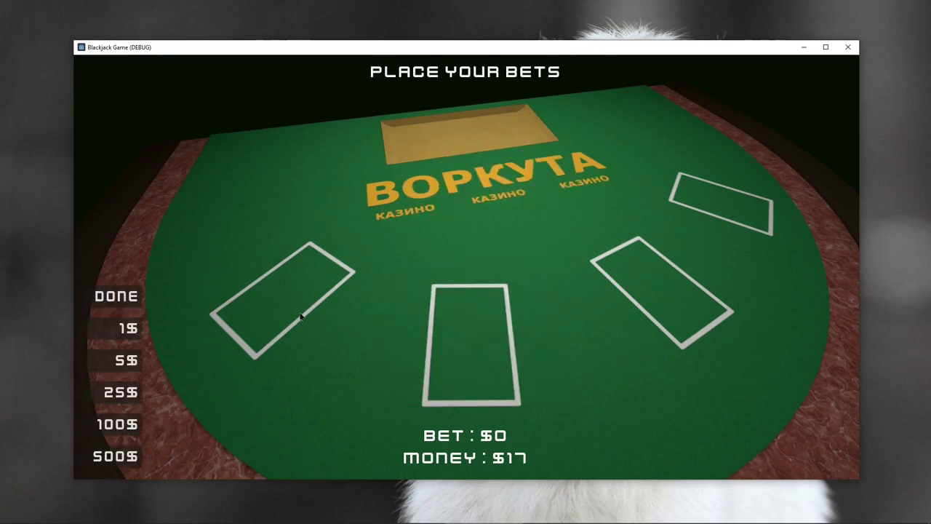
Step: Play a $10 round, drawing a third card before standing
click(129, 368)
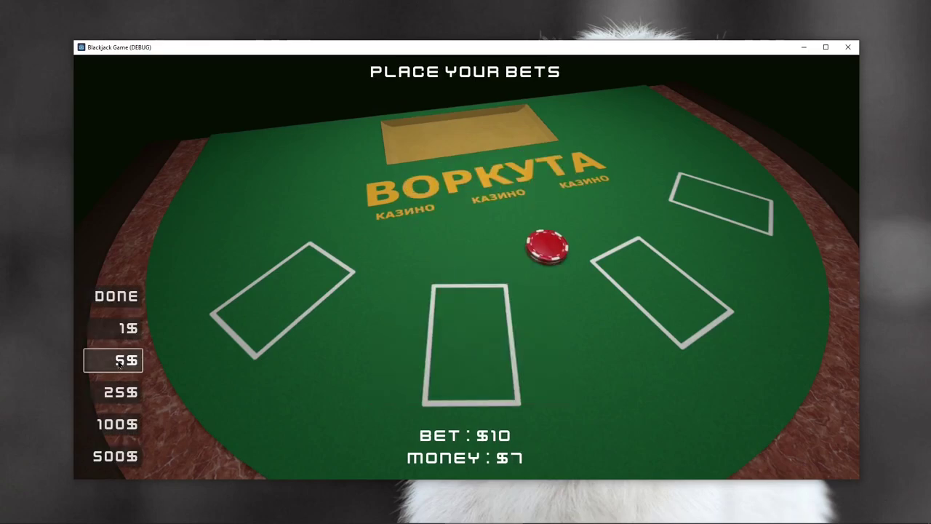
click(134, 304)
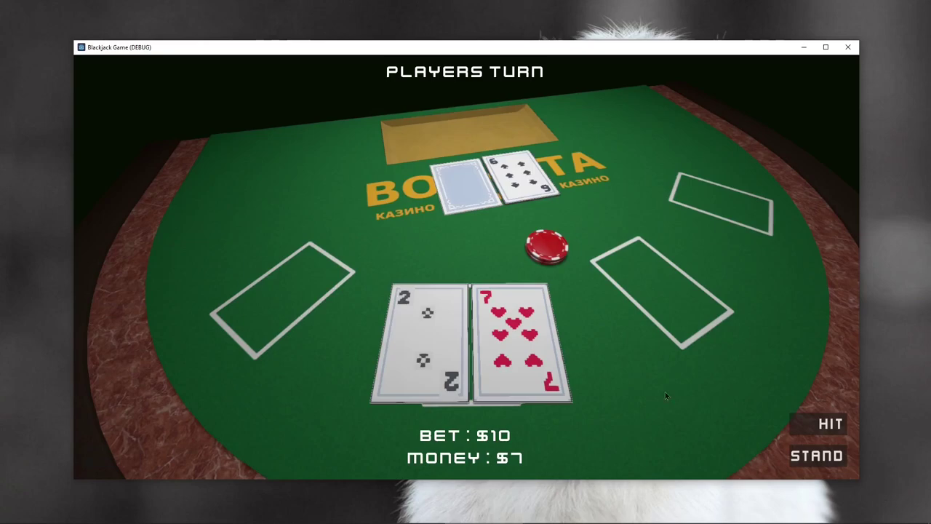
click(810, 423)
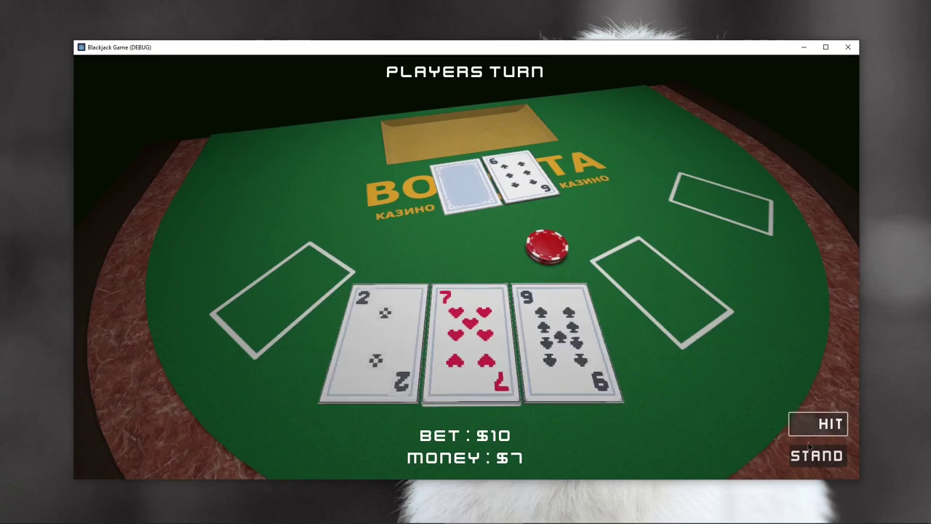
click(812, 453)
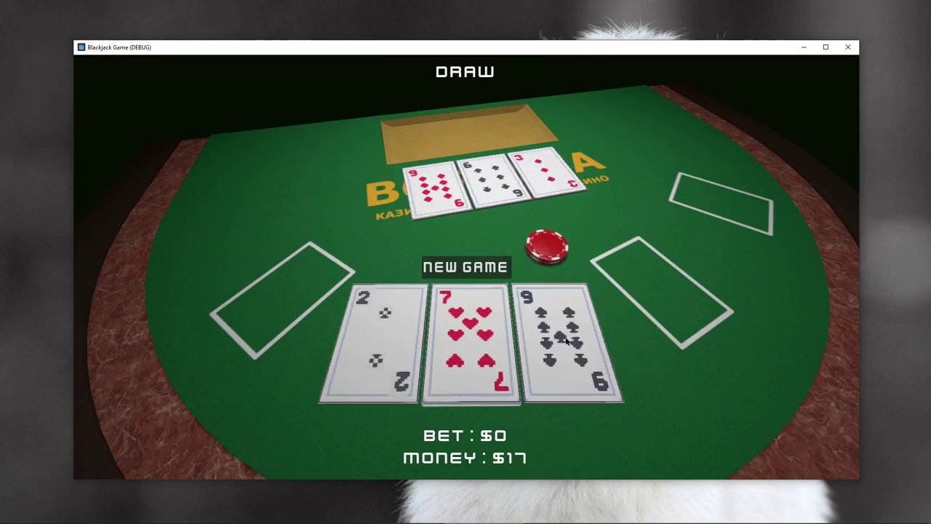
click(464, 266)
Step: Play a $7 round, standing on 9 and 10
click(141, 358)
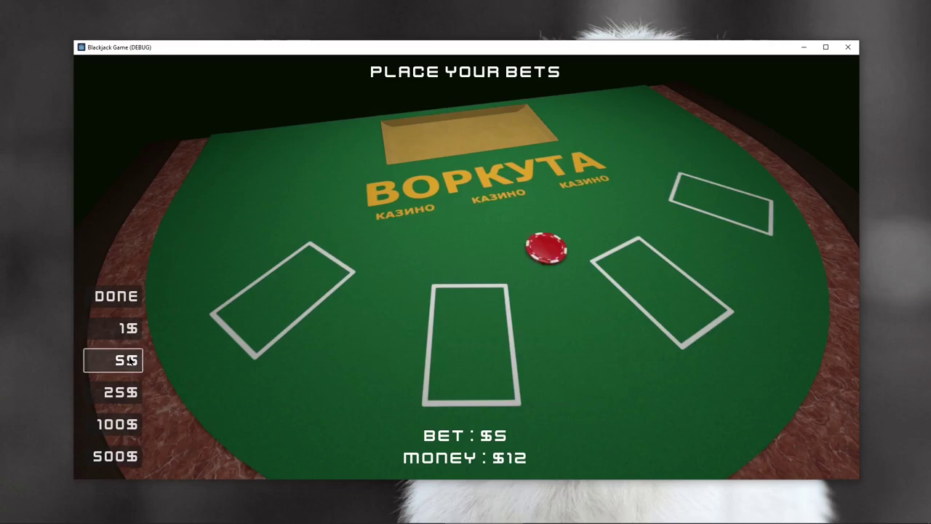
click(127, 338)
click(127, 338)
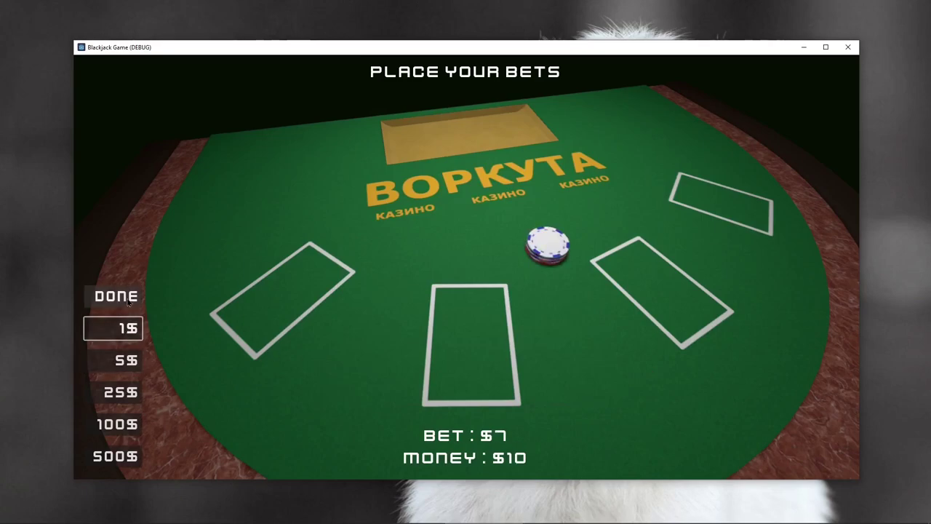
click(128, 299)
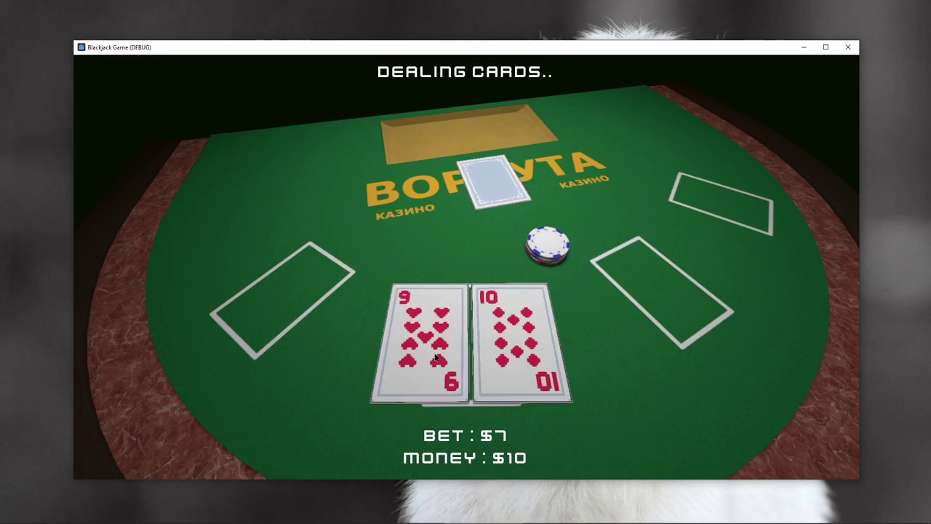
click(816, 455)
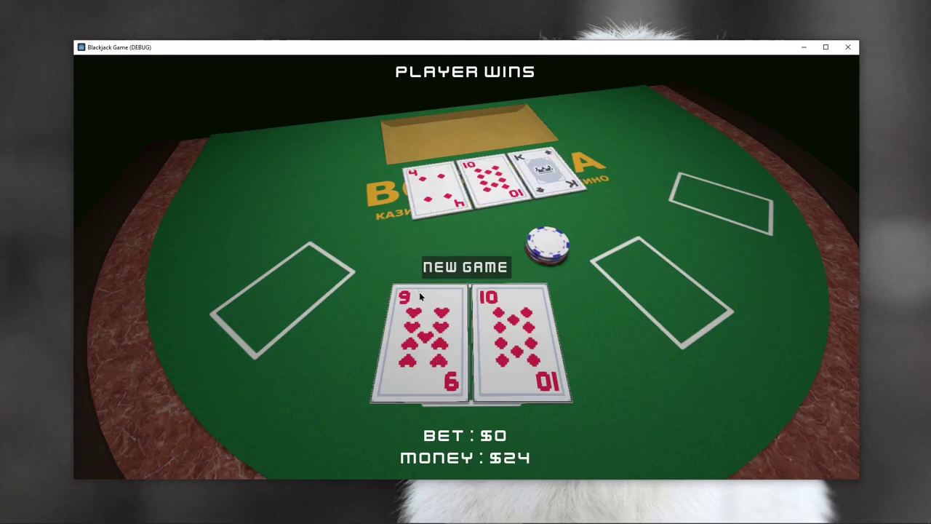
click(448, 275)
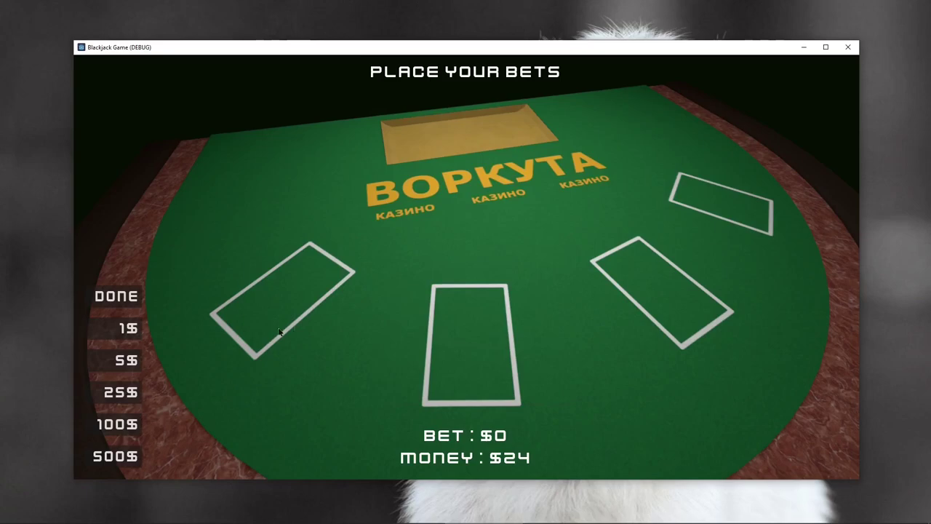
Step: Bet $20 in $5 chips and deal a new hand
double_click(118, 361)
click(119, 363)
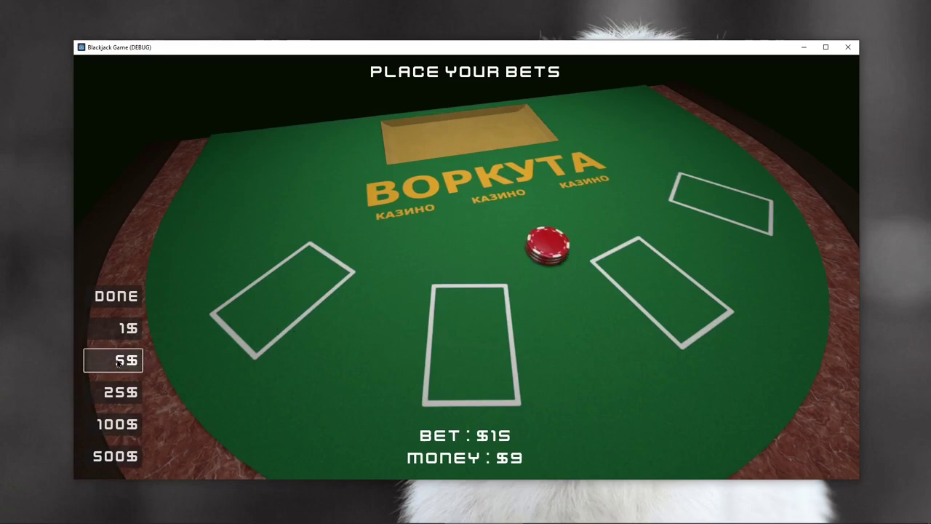
click(118, 362)
click(120, 297)
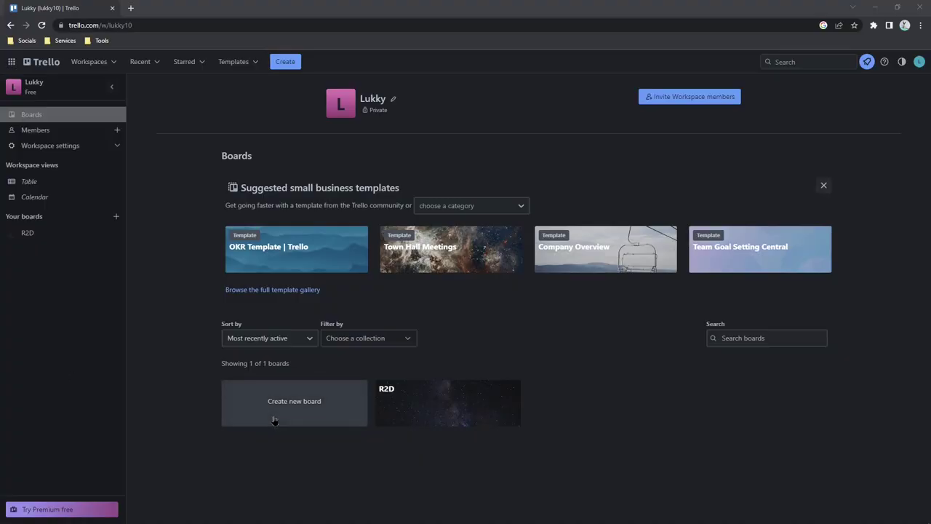
Step: Create a new board titled blackjack_godot using the light green colour background
click(275, 420)
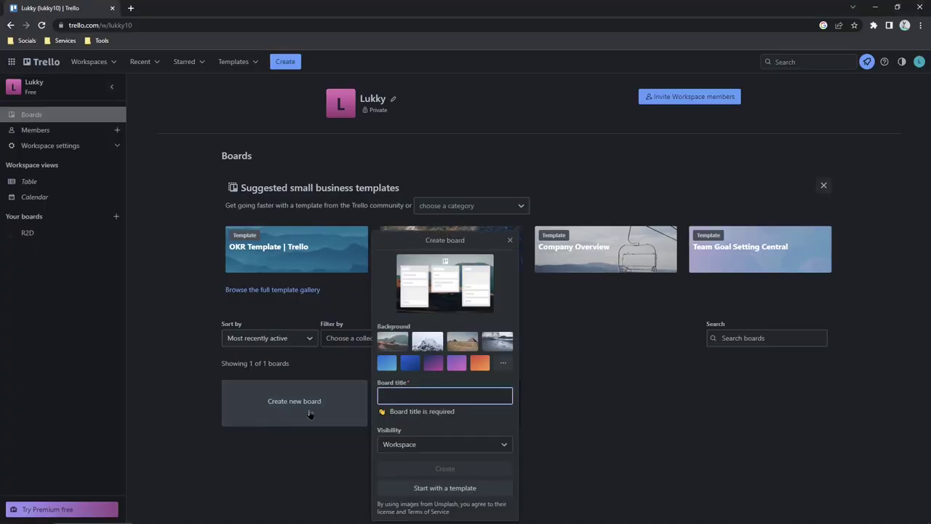
click(504, 364)
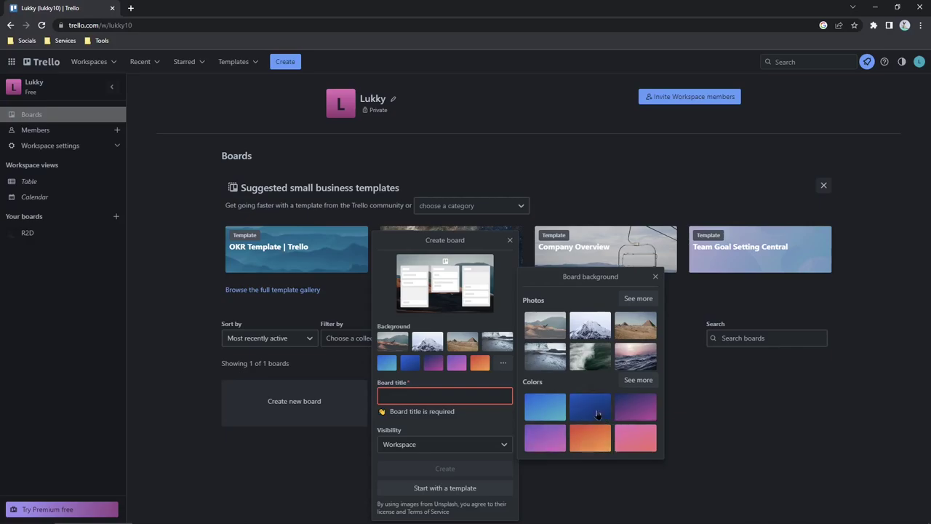
click(638, 380)
click(634, 399)
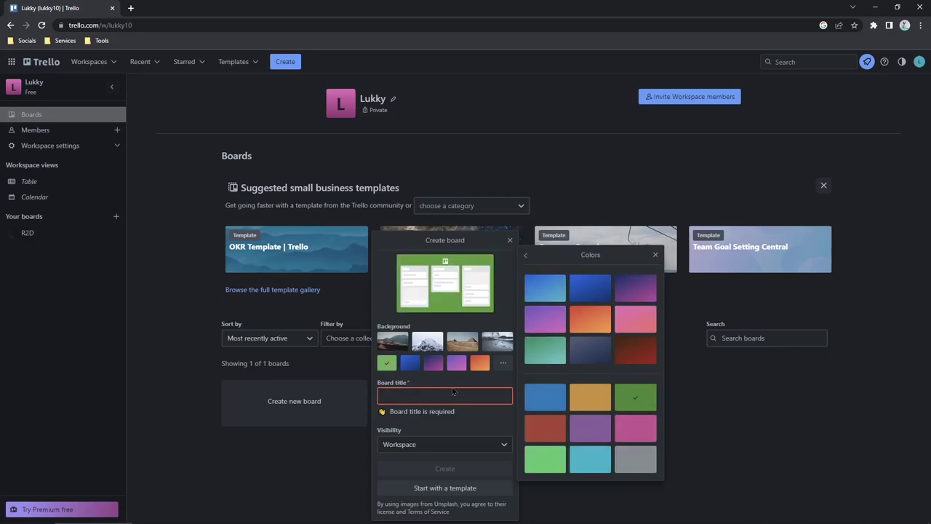
click(557, 457)
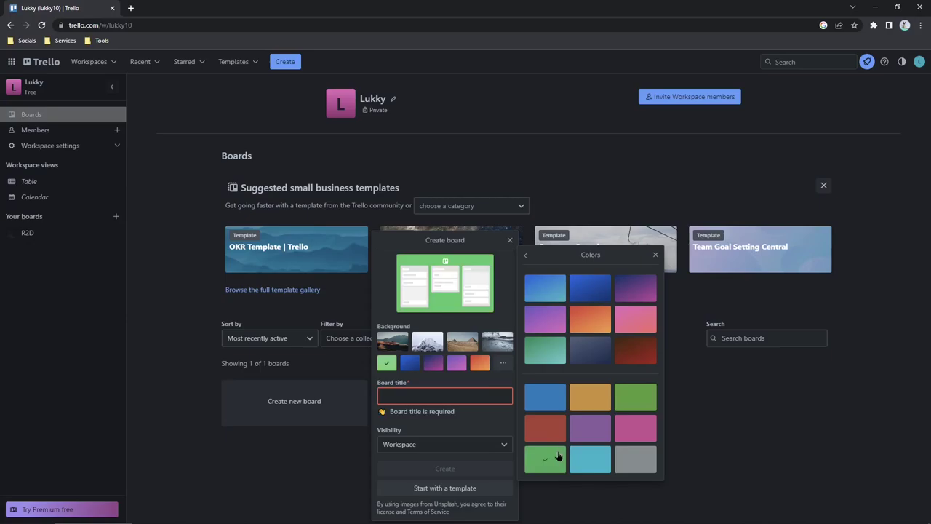
click(438, 397)
text(balck)
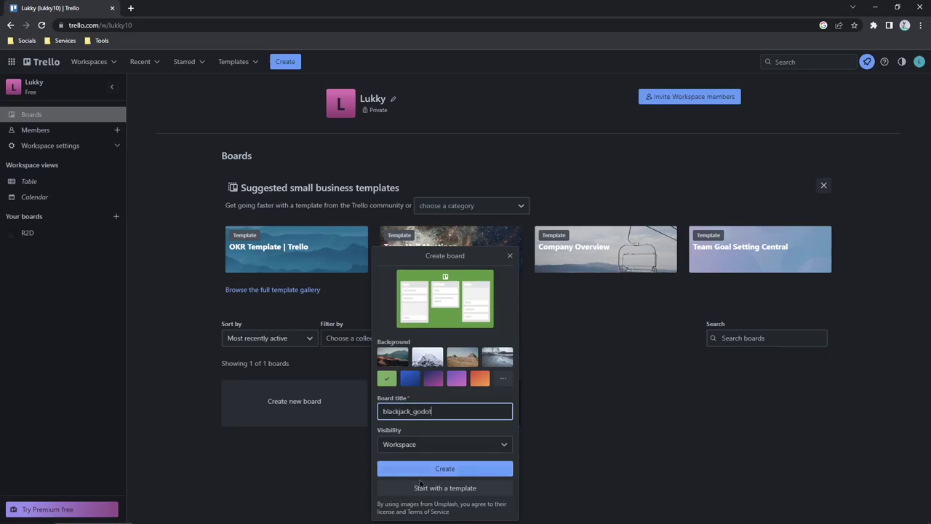
click(445, 468)
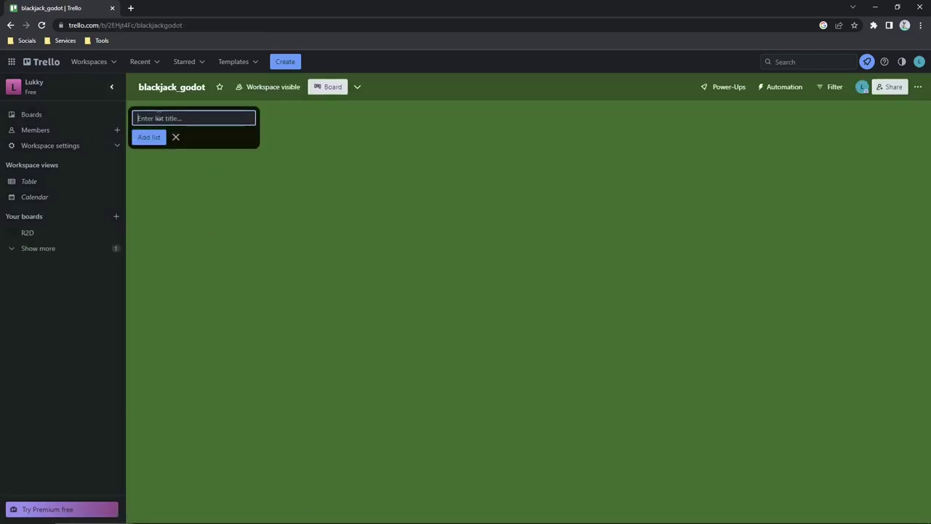
Step: Add TODO, DOING and DONE lists to the board
text(TODO)
key(Return)
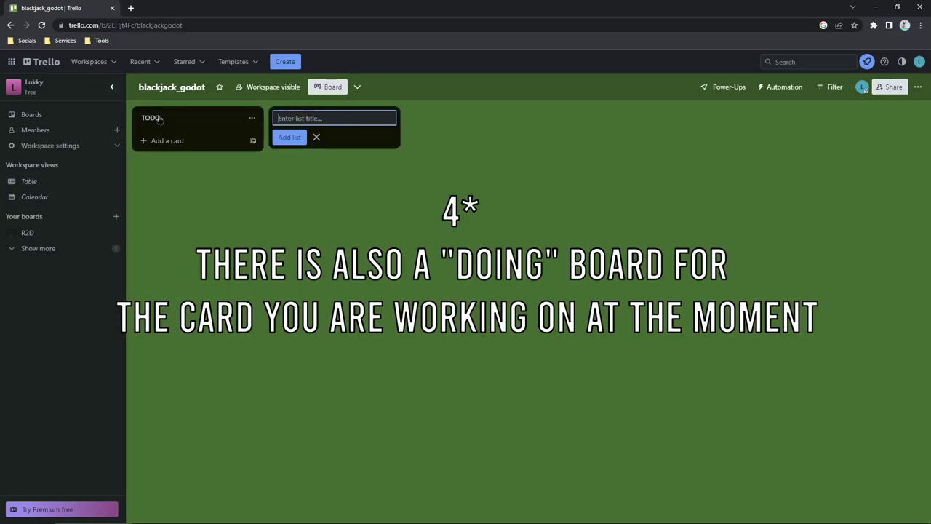
text(DOING)
key(Return)
text(D)
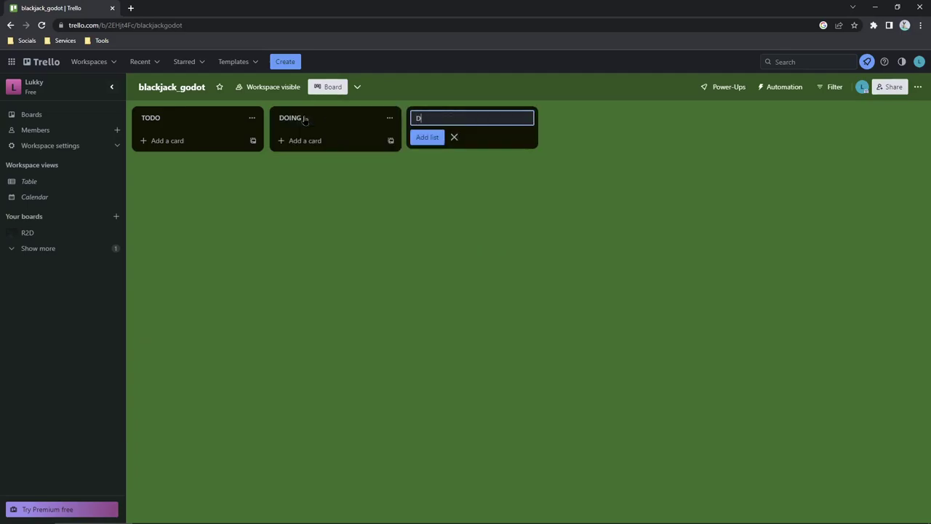
text(ONE)
key(Return)
Step: Add a fourth list titled STUCK, fixing a mistyped title
click(311, 116)
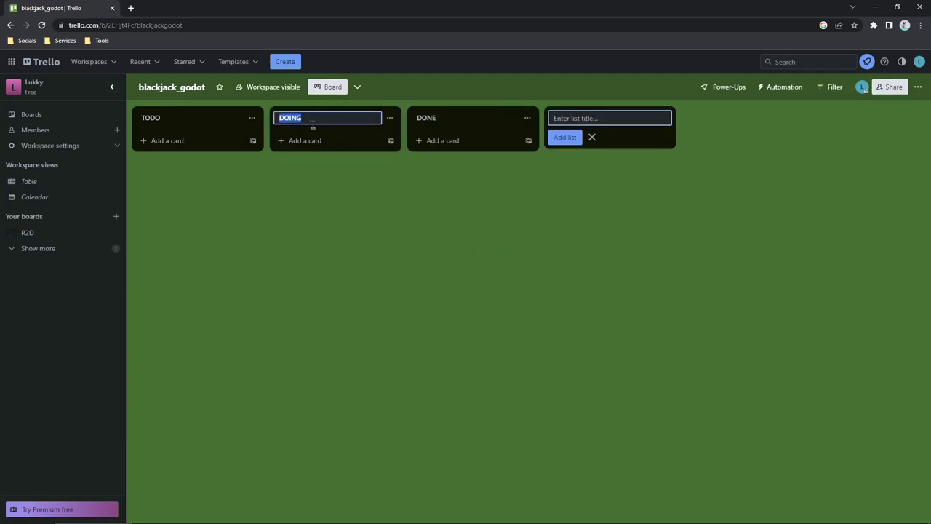
click(568, 119)
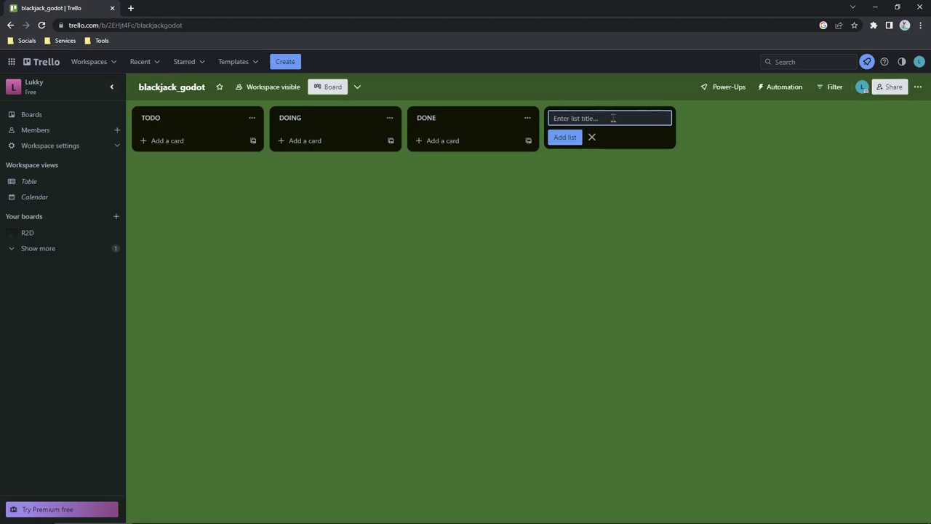
text(Pr)
key(BackSpace)
key(BackSpace)
key(BackSpace)
text(STUCK)
key(Return)
Step: Move STUCK right after TODO and add Main menu, Settings menu, About menu, Save data cards
drag(582, 118, 320, 118)
click(168, 140)
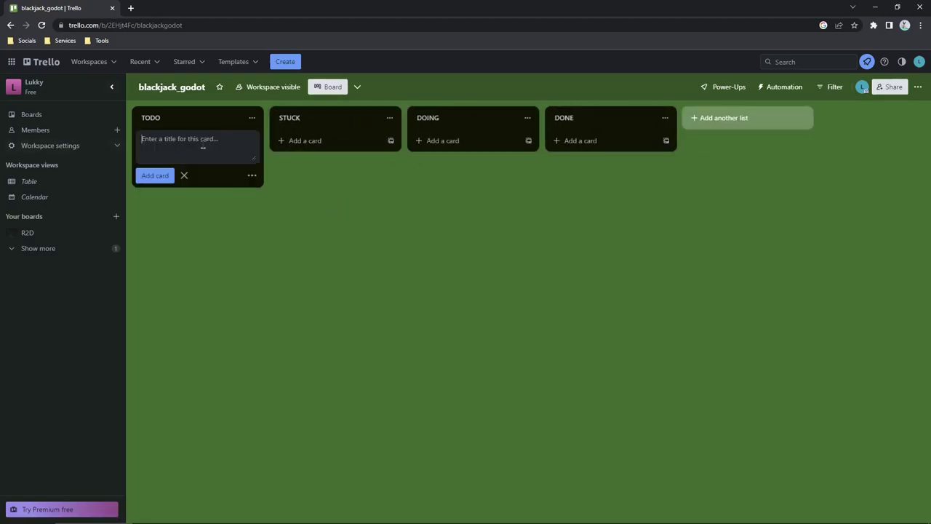
text(Main menu)
key(Return)
text(Settings menu)
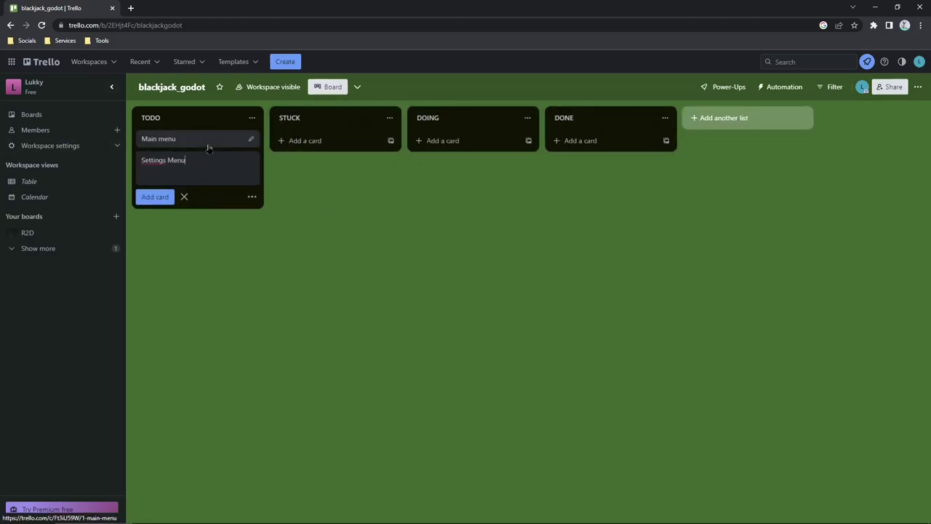
key(Return)
text(About menu)
key(Return)
text(Save data)
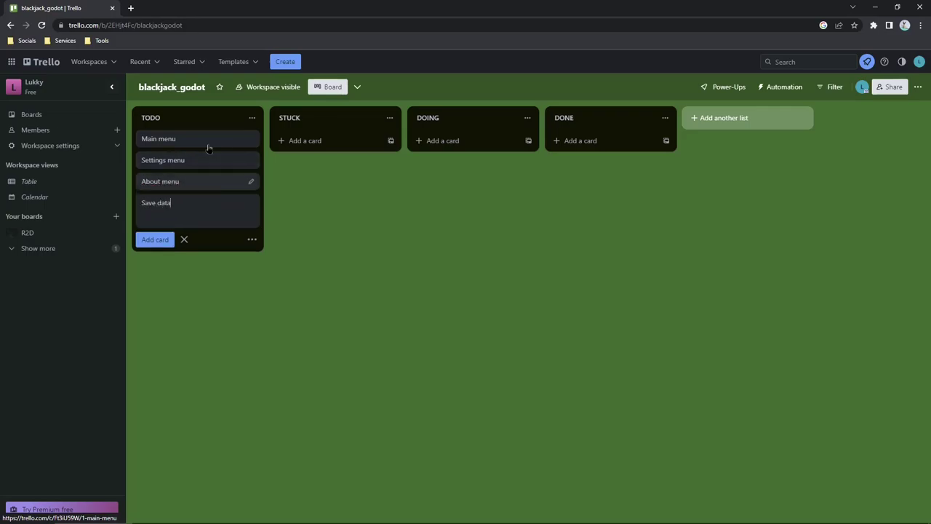
key(Return)
Step: Add Card Scene, Chip Scene and Chip Stack scene cards to TODO
text(Card Scene)
key(Return)
text(Chip Scene)
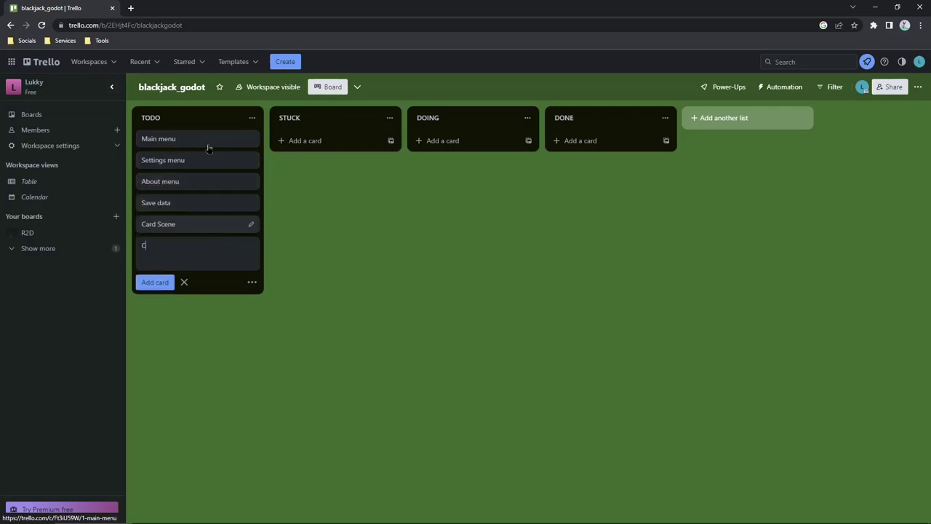
key(Return)
text(Chip Stack scene)
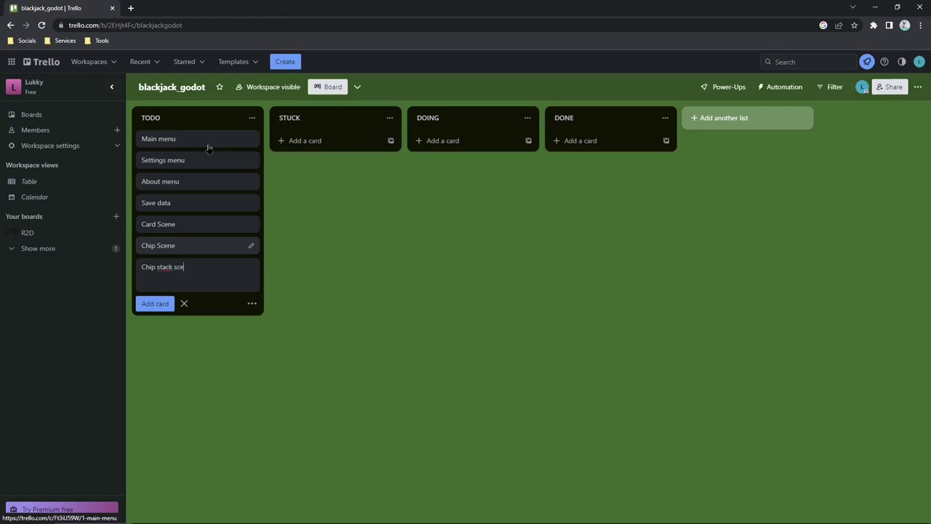
click(158, 245)
key(Escape)
Step: Retitle the Chip Scene card to 'Chip scene'
right_click(175, 245)
text(Chip scene)
key(Return)
right_click(175, 225)
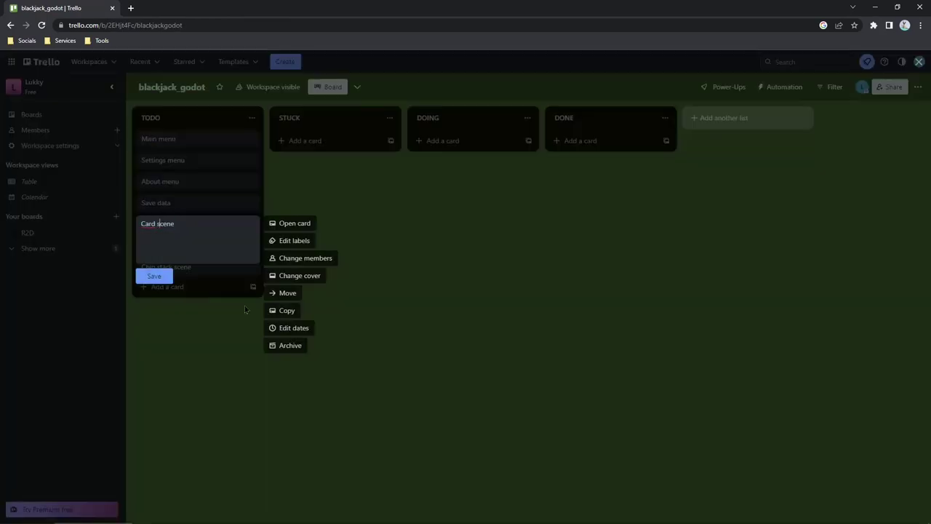
key(Escape)
Step: Give the Main menu card a coloured cover
click(251, 139)
click(301, 190)
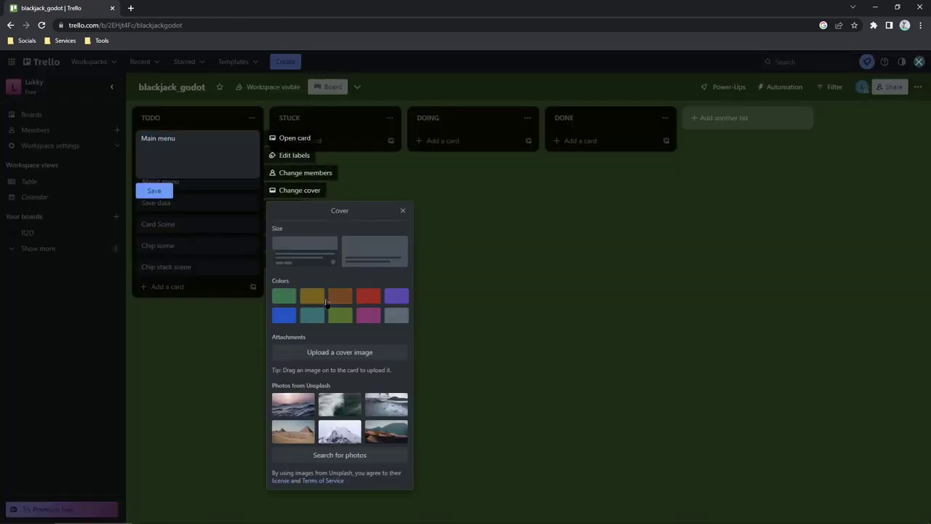
click(284, 315)
key(Escape)
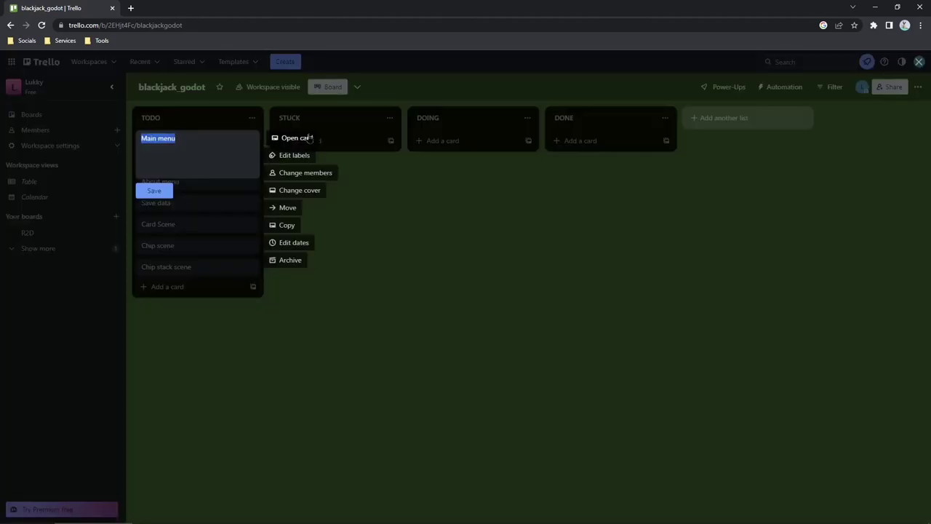
click(294, 137)
key(Escape)
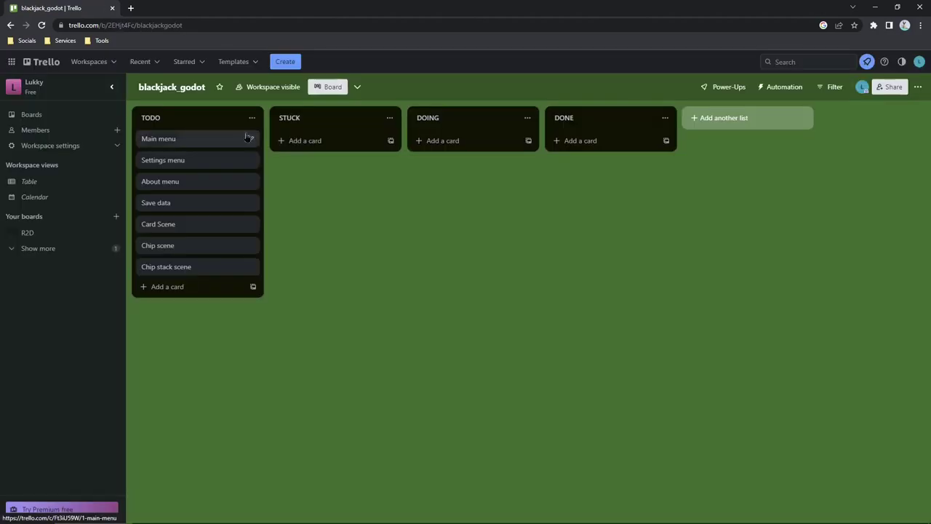
Step: Tag Main menu, Settings menu and About menu with the blue UI label
click(249, 138)
click(295, 155)
click(399, 323)
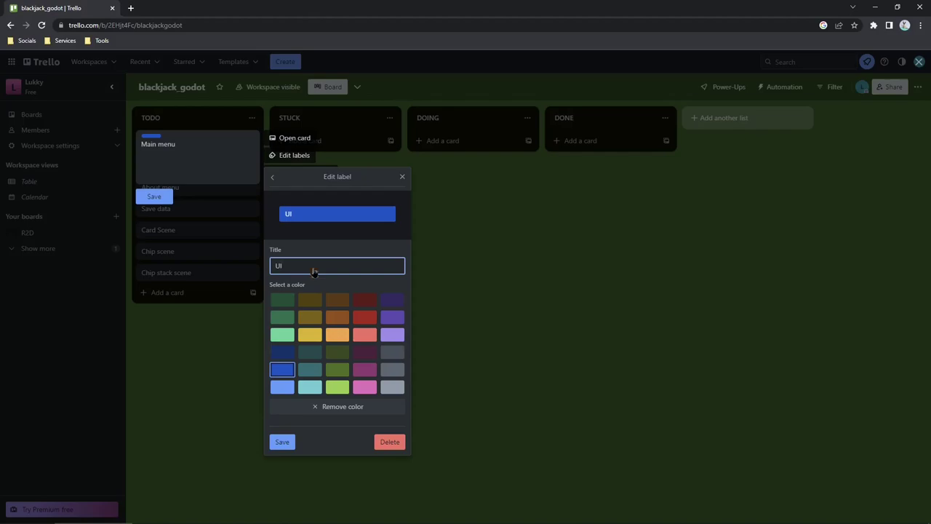
key(Escape)
click(249, 166)
click(291, 181)
click(332, 347)
click(250, 192)
click(291, 210)
click(332, 347)
key(Escape)
key(Escape)
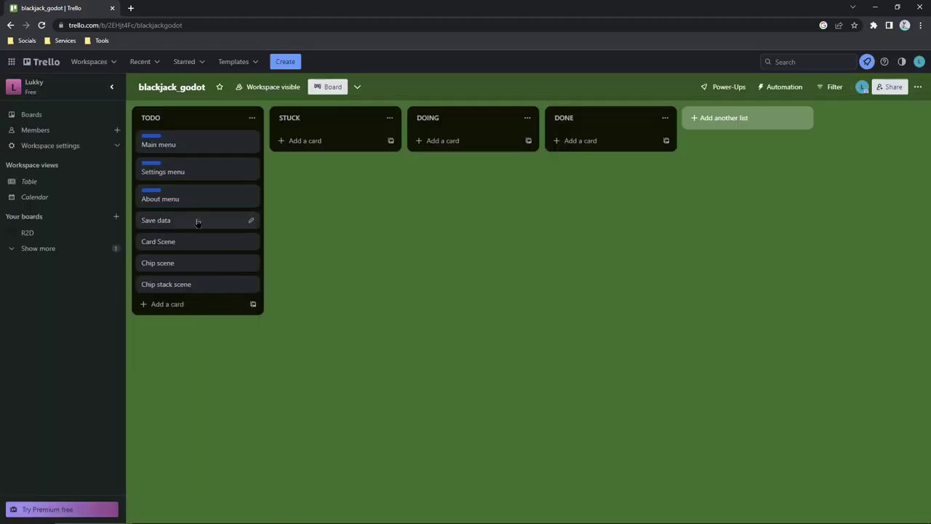
Step: Name the purple label Backend and tag Save data with it
click(250, 220)
click(291, 236)
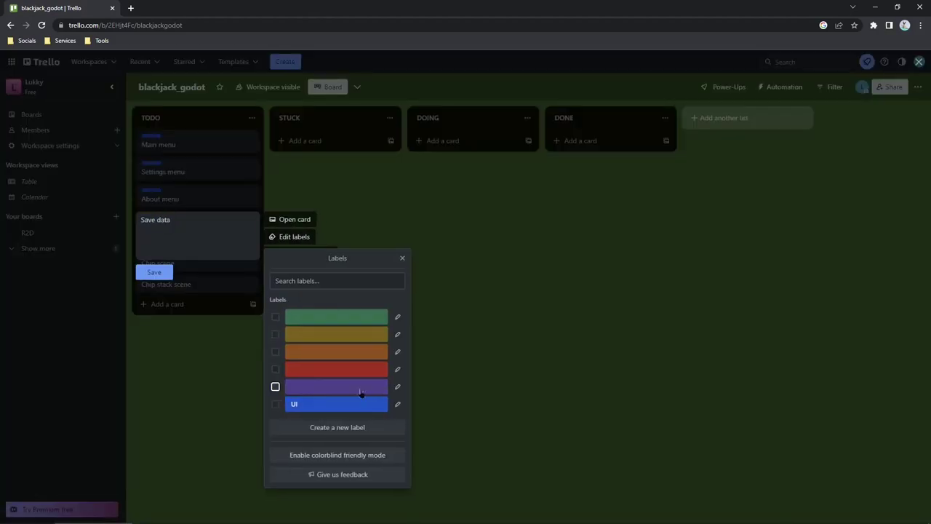
click(397, 386)
text(Backend)
click(281, 350)
click(336, 386)
key(Escape)
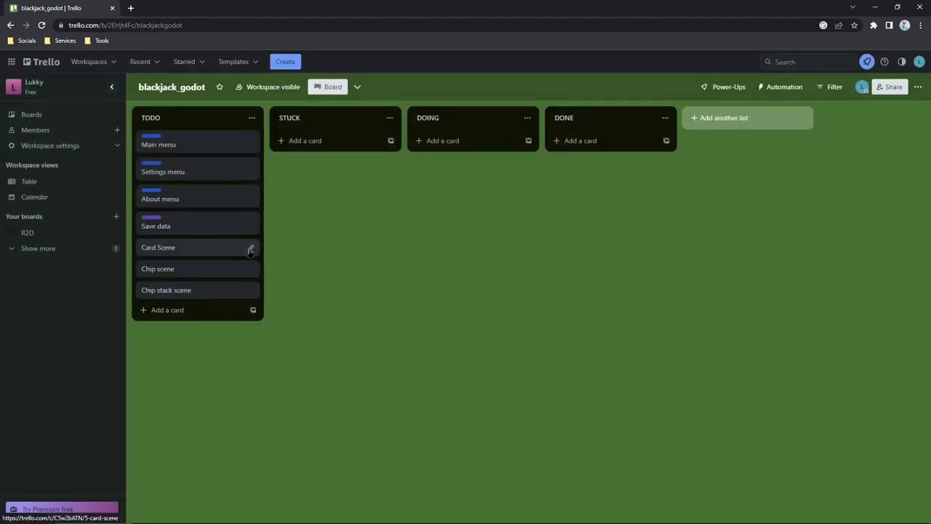
Step: Create a red 'Main Game loop' label for the Card Scene card
click(250, 250)
click(290, 263)
text(Main Game)
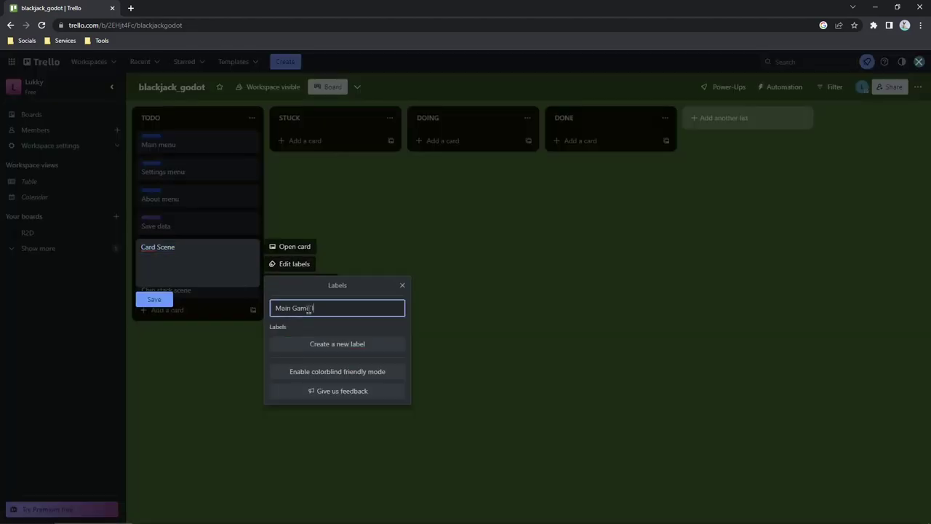
text( loop)
click(331, 326)
click(364, 225)
click(285, 349)
key(Escape)
Step: Tag Chip scene and Chip stack scene with the Main Game loop label
click(249, 277)
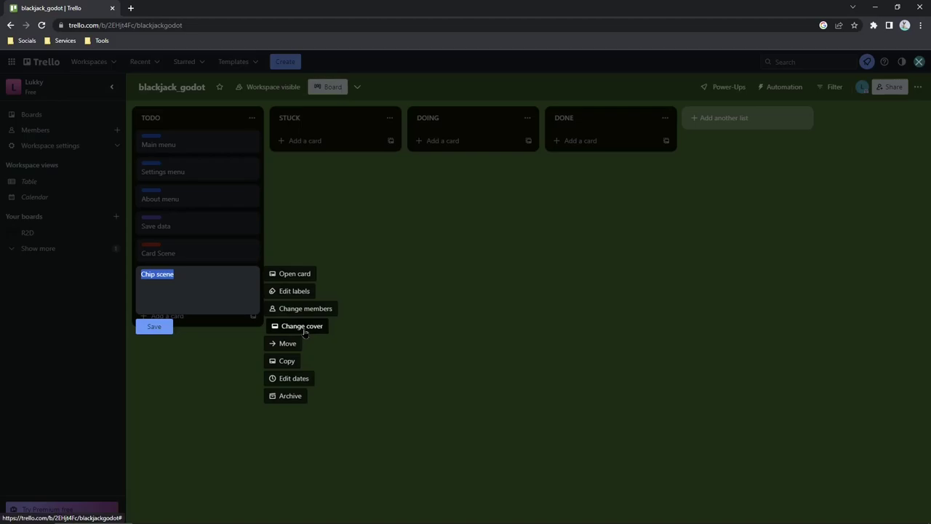
click(294, 291)
click(339, 212)
key(Escape)
click(247, 301)
click(294, 318)
click(339, 212)
key(Escape)
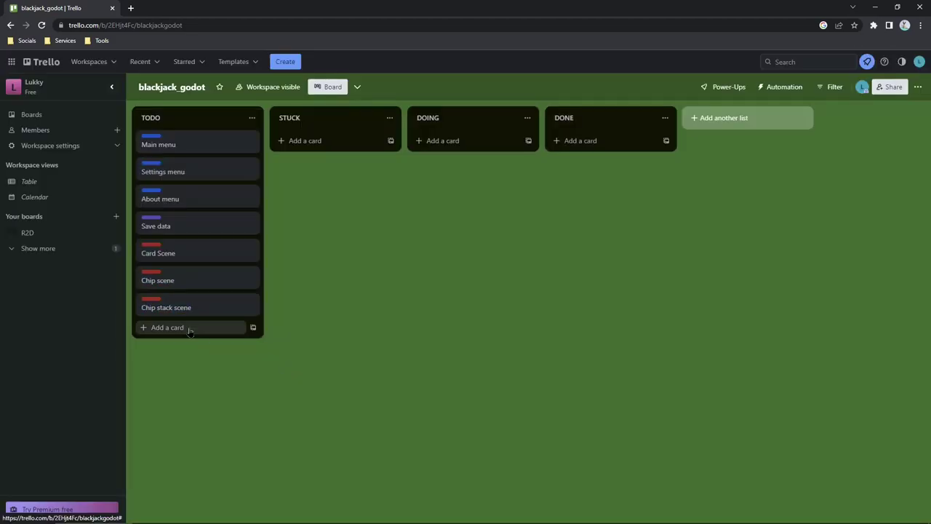
Step: Add a Game Manager card labelled Main Game loop and Backend
click(189, 331)
text(Game Manager)
key(Return)
click(250, 333)
key(Escape)
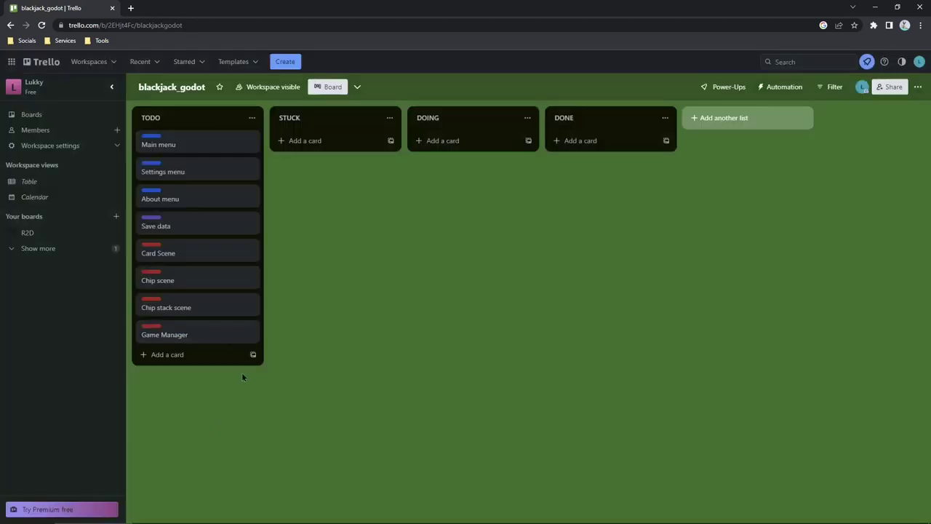
click(249, 333)
click(291, 344)
click(339, 231)
key(Escape)
Step: Add a Shop card with the blue UI label
click(167, 355)
text(Shop)
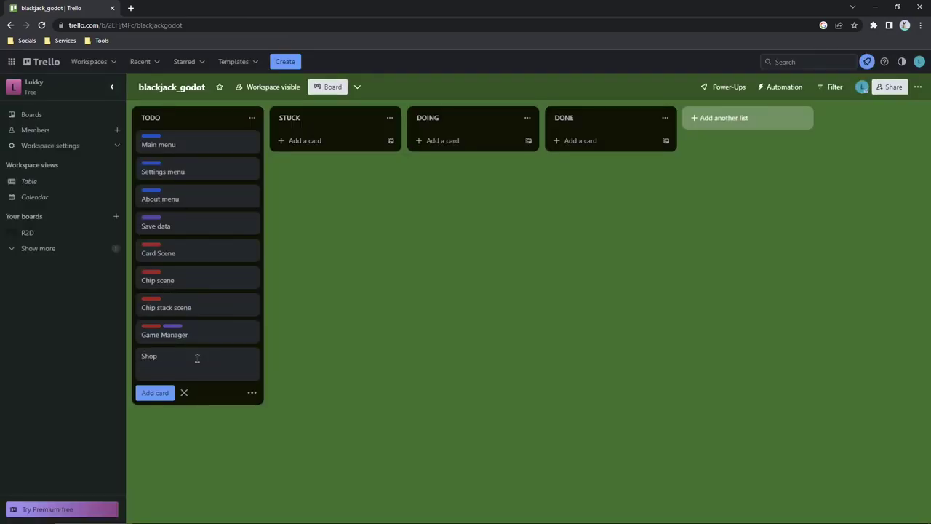
key(Return)
click(197, 357)
key(Escape)
key(e)
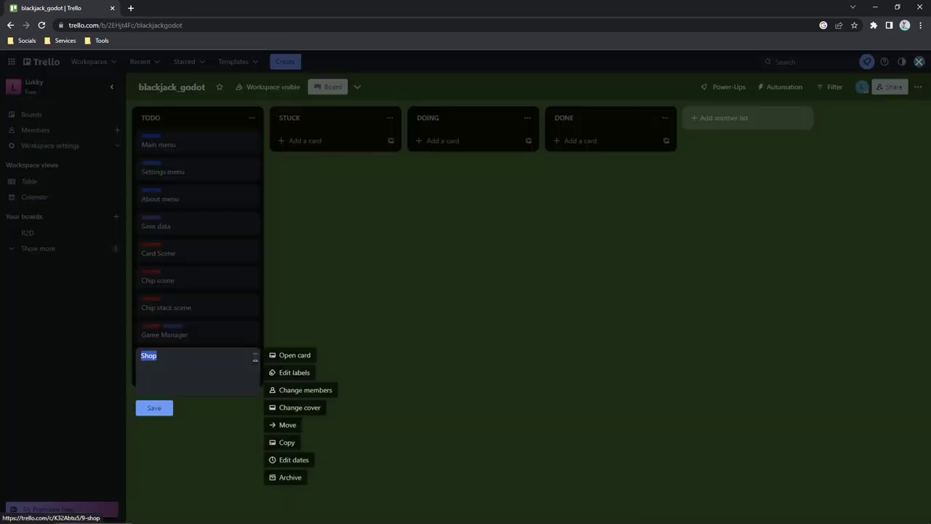
key(Escape)
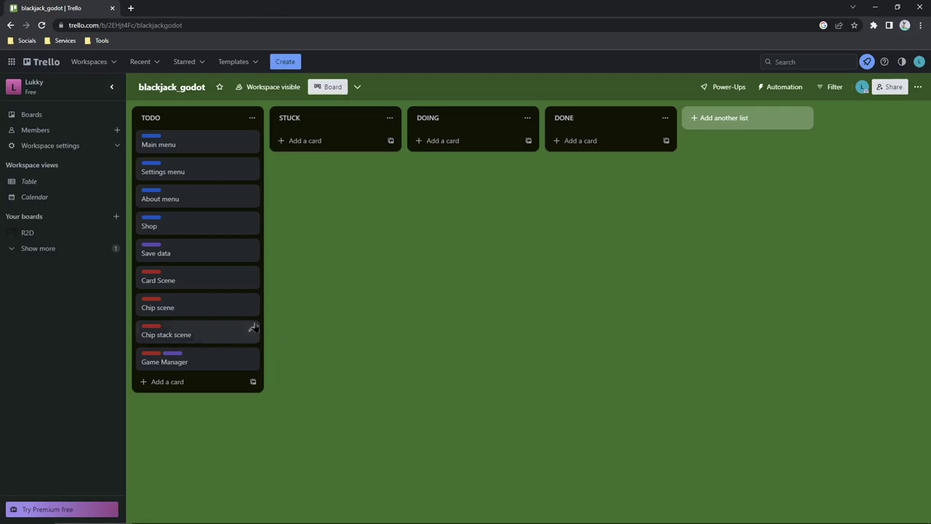
Step: Add Card Assets, Chips Assets, Dealer Assets and Table Assets cards to the TODO list
click(166, 382)
text(Card Assets)
key(Return)
text(Chips Assets)
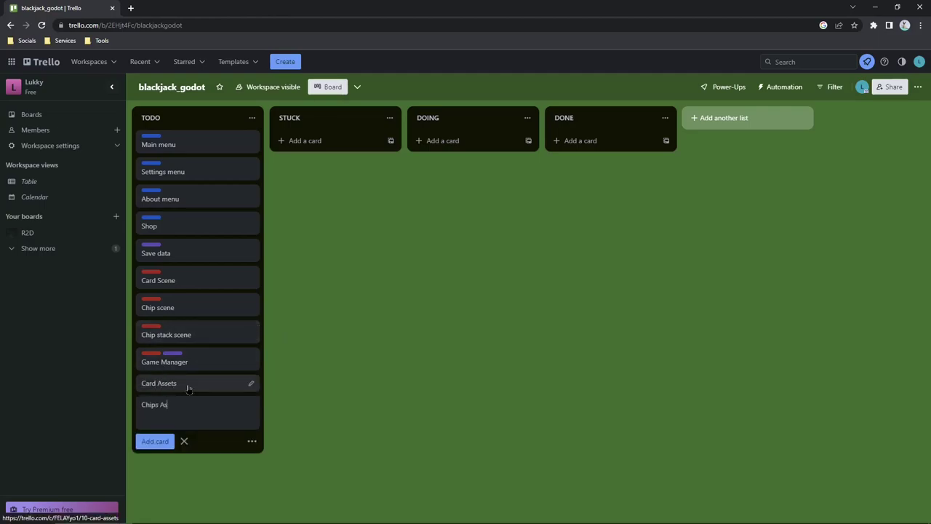
key(Return)
text(Dealer Assets)
key(Return)
text(Table Assets)
key(Return)
Step: Create a yellow Assets label and tag Card Assets and Chips Assets with it
right_click(188, 385)
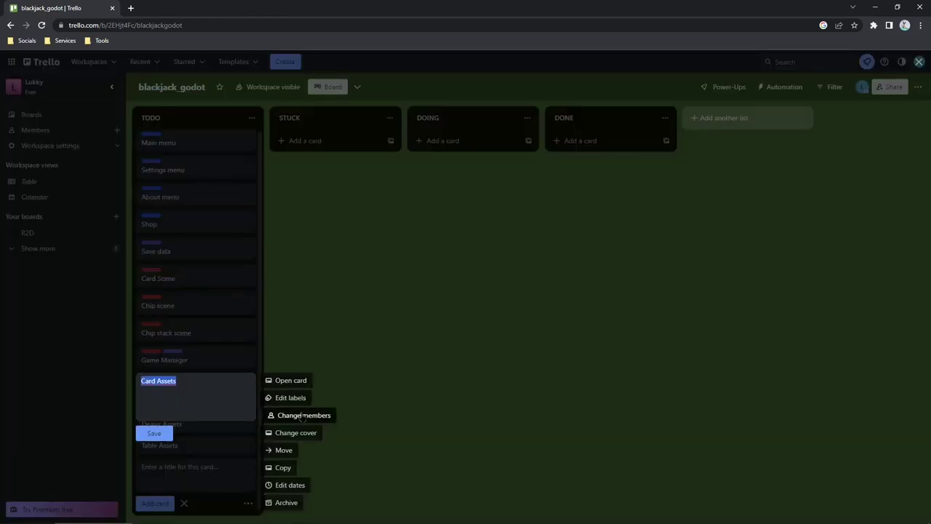
click(293, 399)
click(315, 215)
text(Assets)
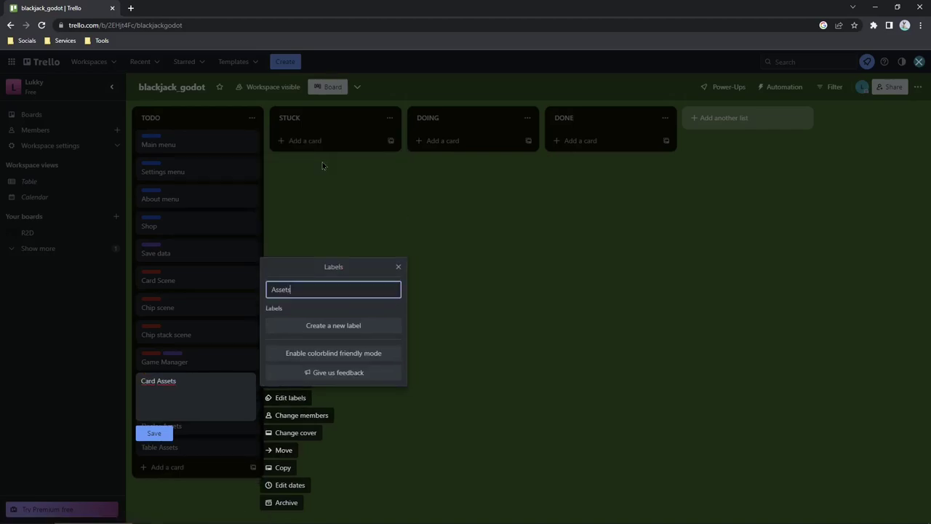
click(332, 326)
right_click(254, 413)
click(294, 355)
click(312, 181)
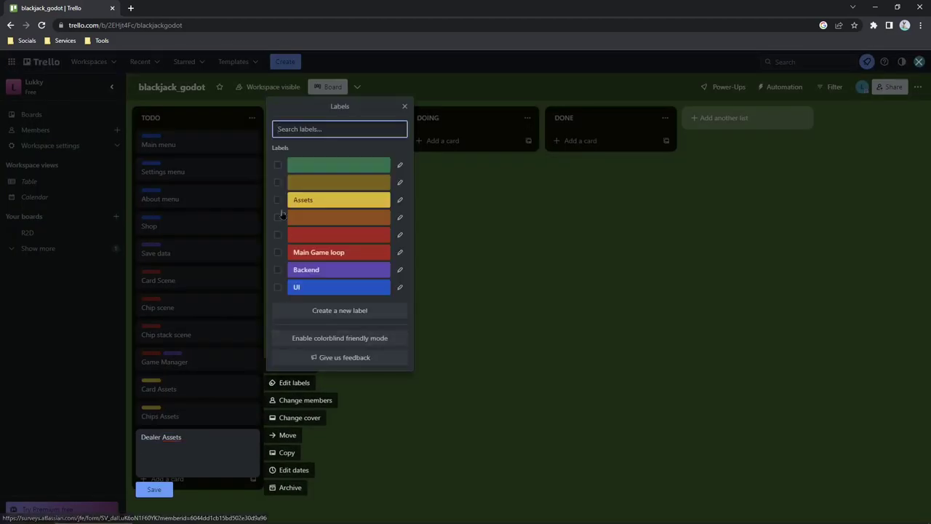
key(Escape)
click(336, 368)
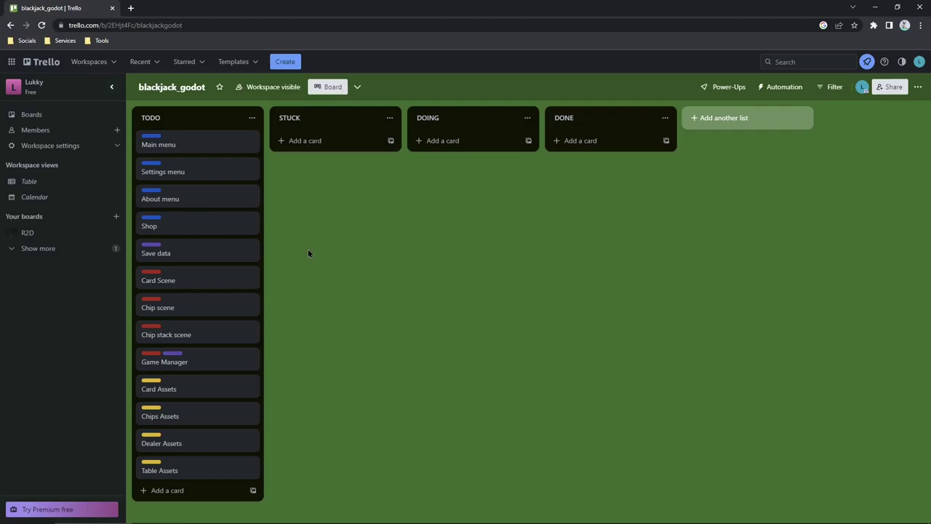
Step: Add Main game UI and UI Assets cards to the TODO list
click(179, 491)
text(Main game UI)
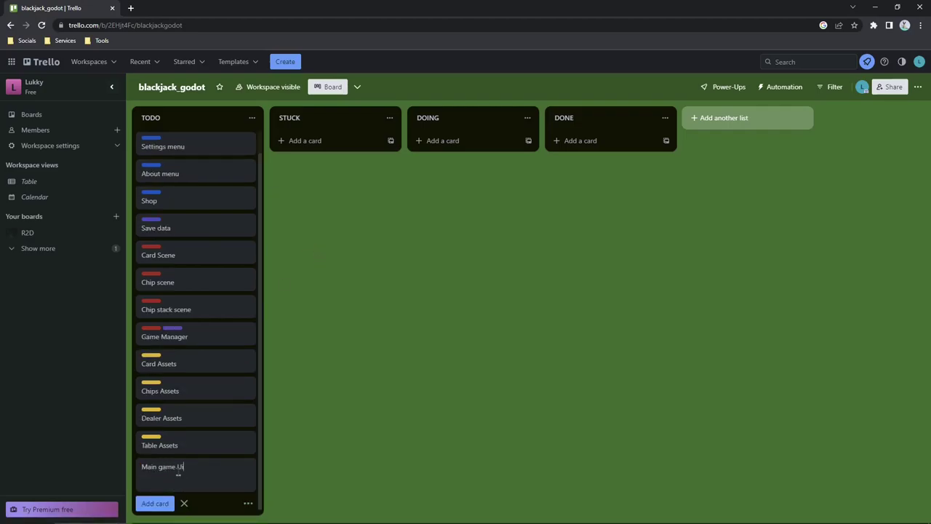
key(Return)
text(UI Assets)
key(Return)
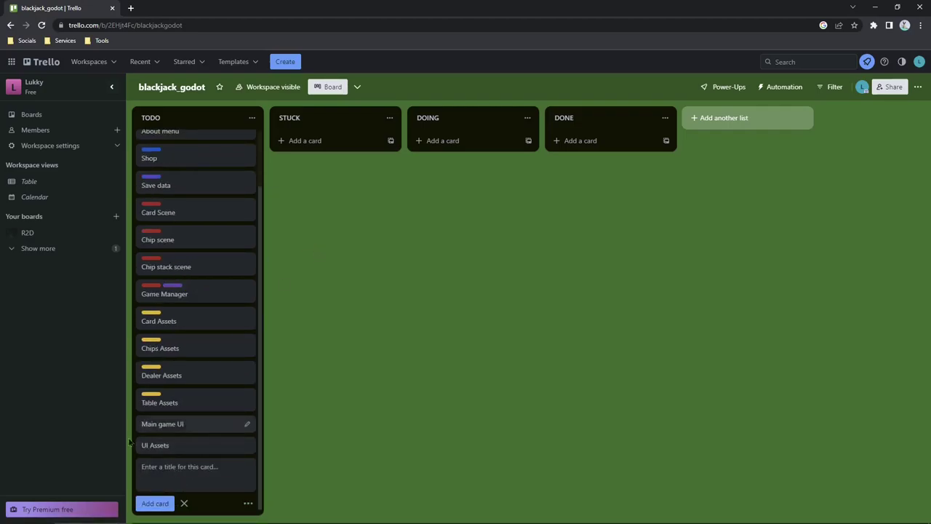
Step: Tag Main game UI with Main Game loop and UI labels and move it below Save data
click(247, 423)
click(291, 368)
click(332, 239)
click(332, 272)
key(Escape)
drag(197, 492, 196, 266)
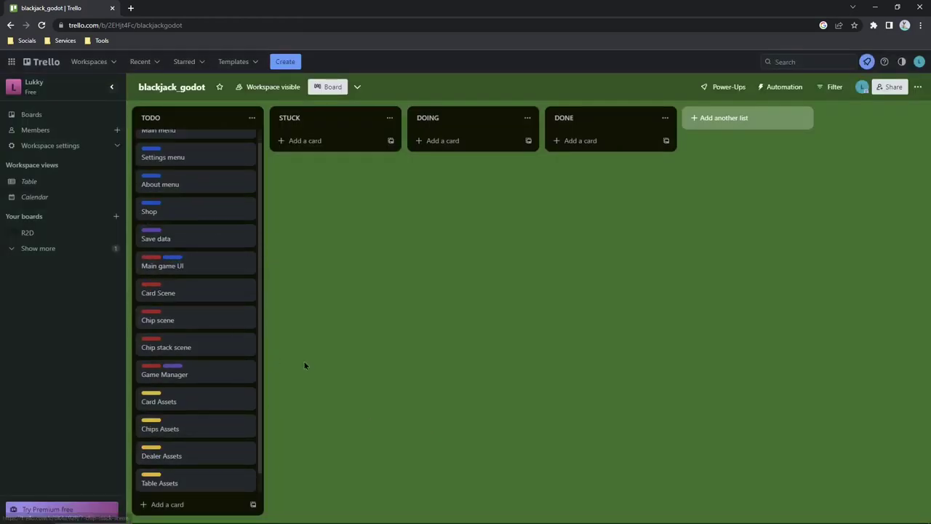
Step: Tag UI Assets with the Assets label and review the TODO list
scroll(211, 436, down, 2)
click(243, 482)
click(298, 403)
click(337, 218)
key(Escape)
scroll(211, 407, down, 2)
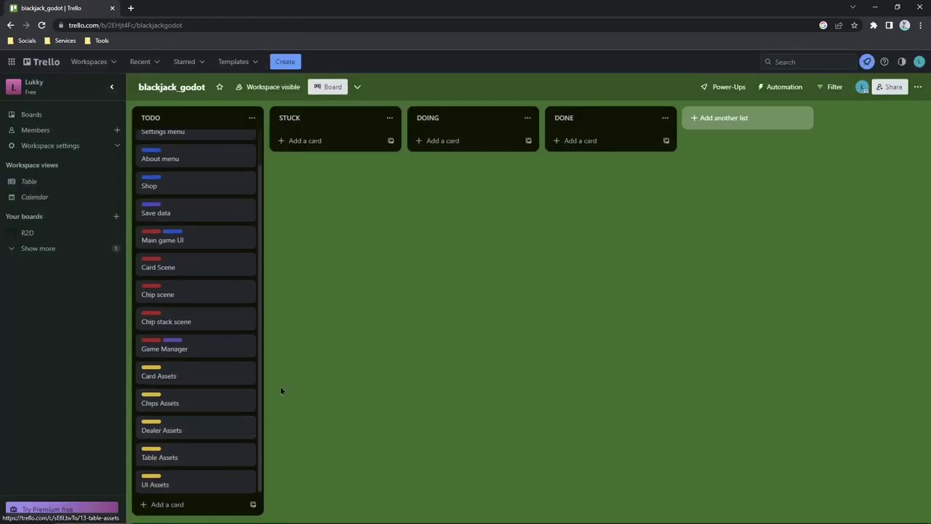
scroll(243, 472, up, 1)
scroll(217, 414, down, 1)
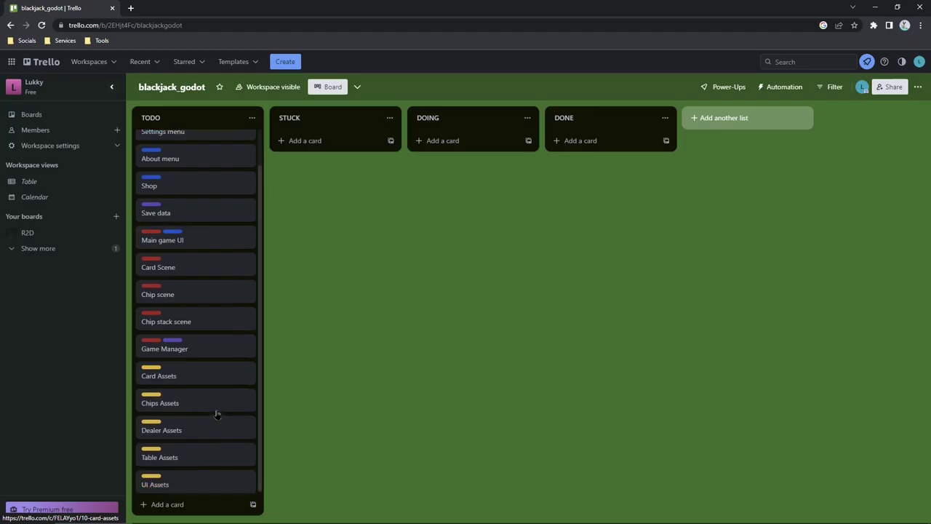
scroll(216, 411, up, 2)
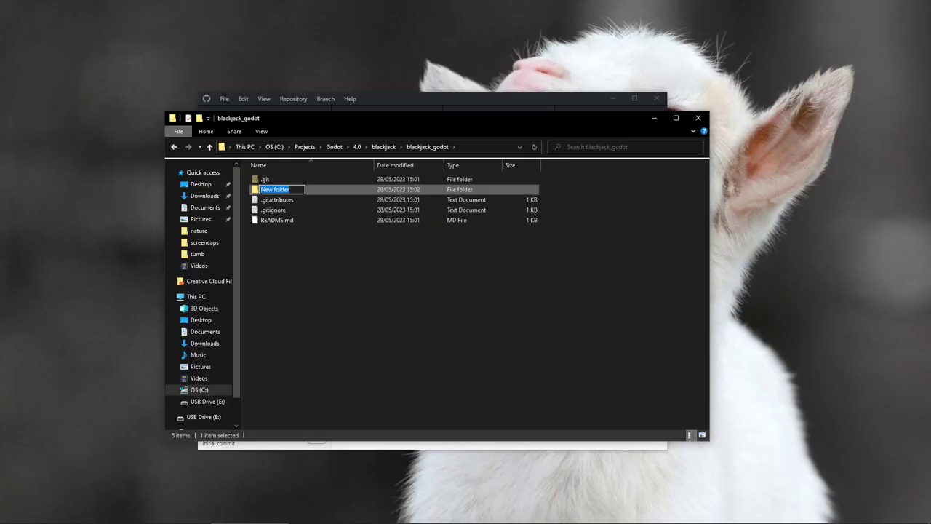
Step: Name the new folder blackjack_game, then add an assets folder beside it
text(blackjack_game)
key(Return)
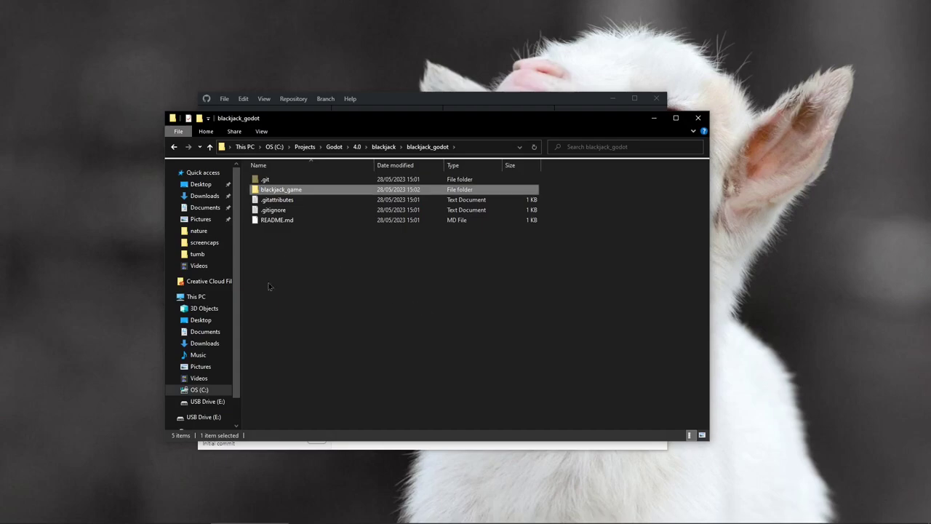
right_click(260, 259)
mouse_move(320, 457)
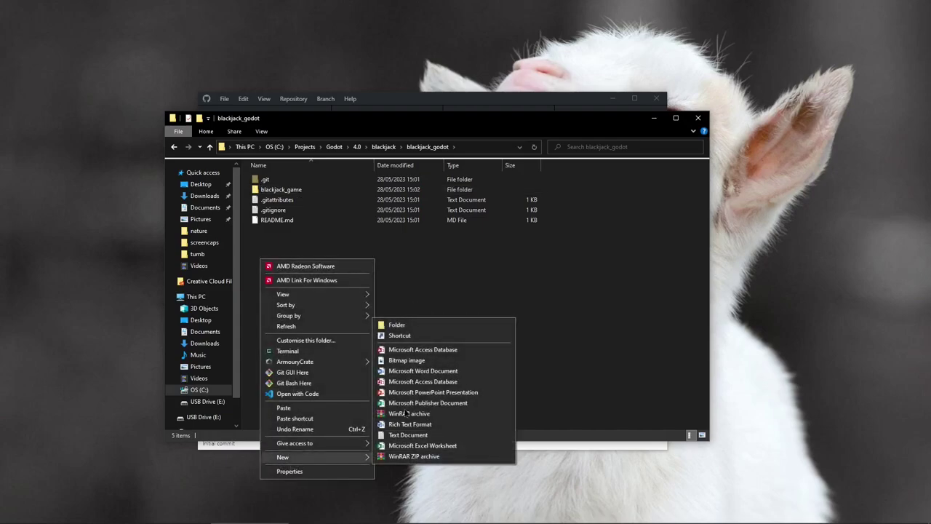
click(397, 325)
text(assets)
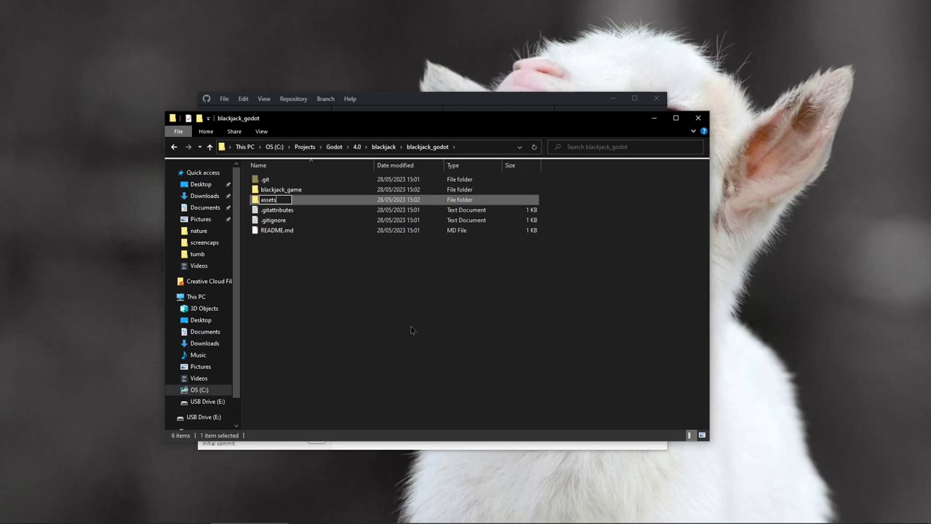
key(Return)
Step: Add a third folder named other inside blackjack_godot
right_click(277, 273)
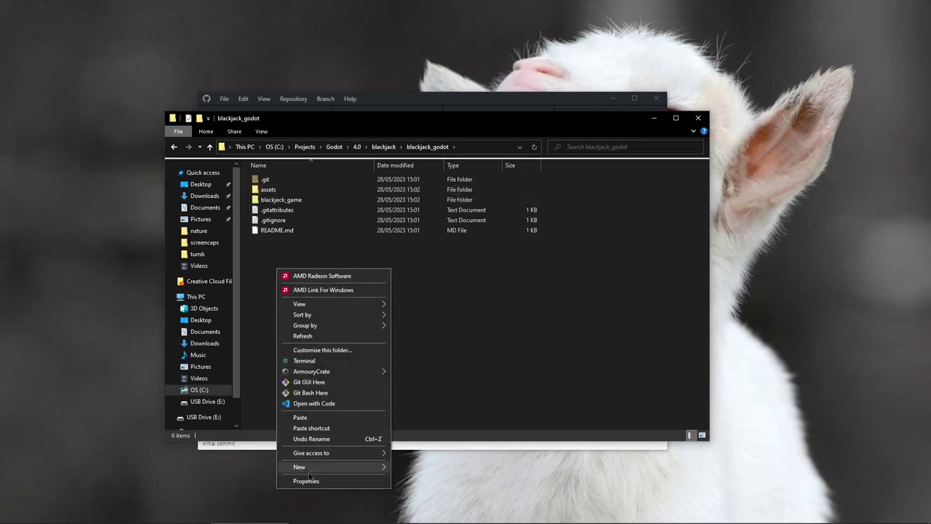
mouse_move(307, 469)
click(426, 335)
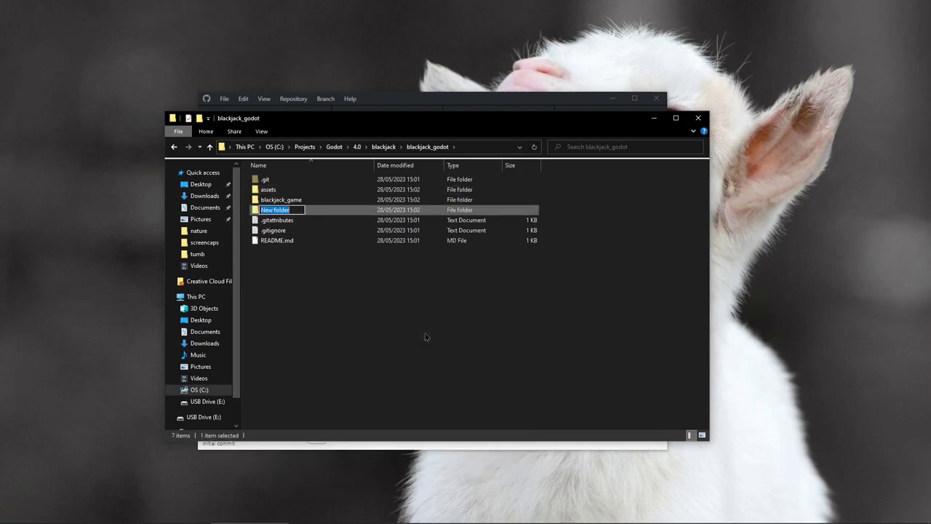
text(cther)
key(Return)
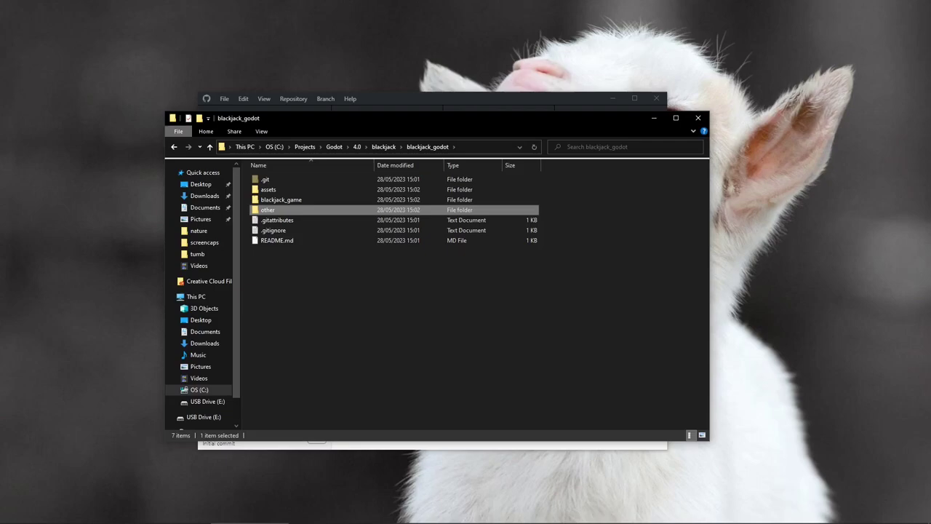
click(310, 140)
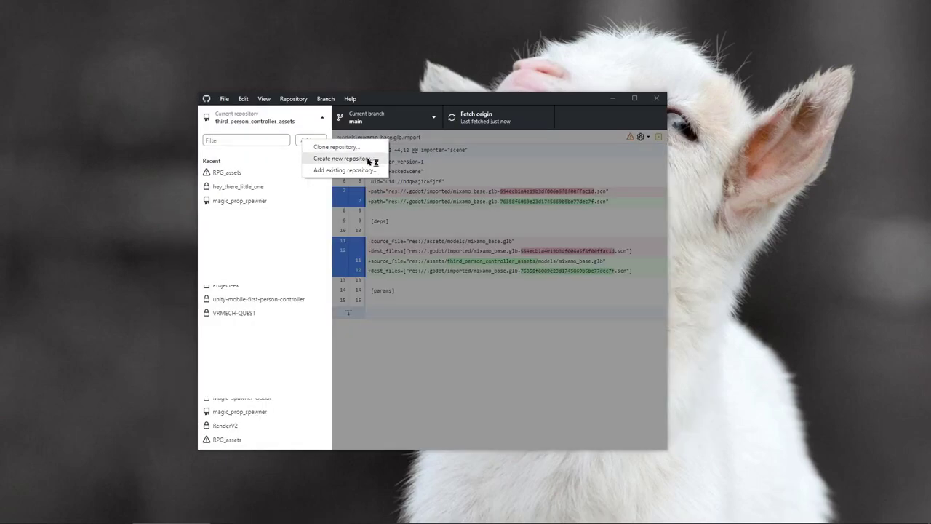
Step: Name the repository blackjack_godot, add its description, and set the path to C:\Projects\Godot\4.0\blackjack
click(369, 158)
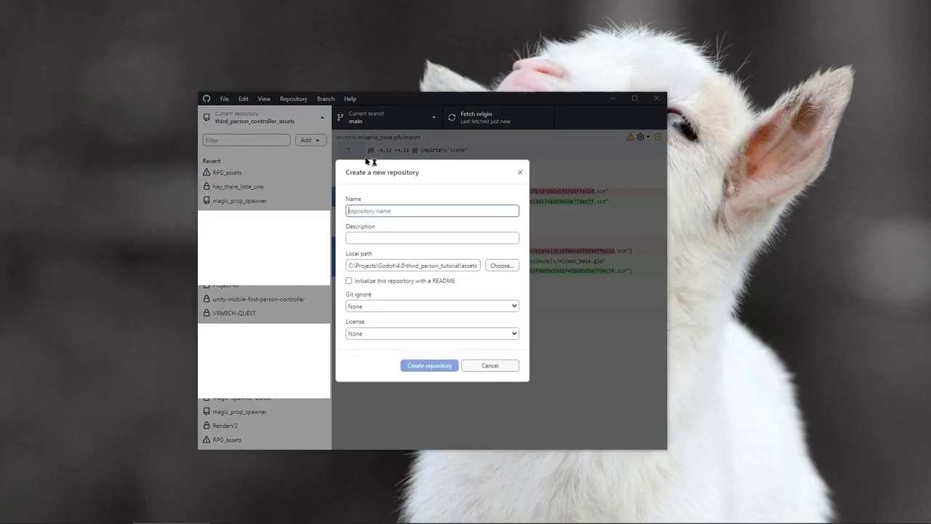
text(blac)
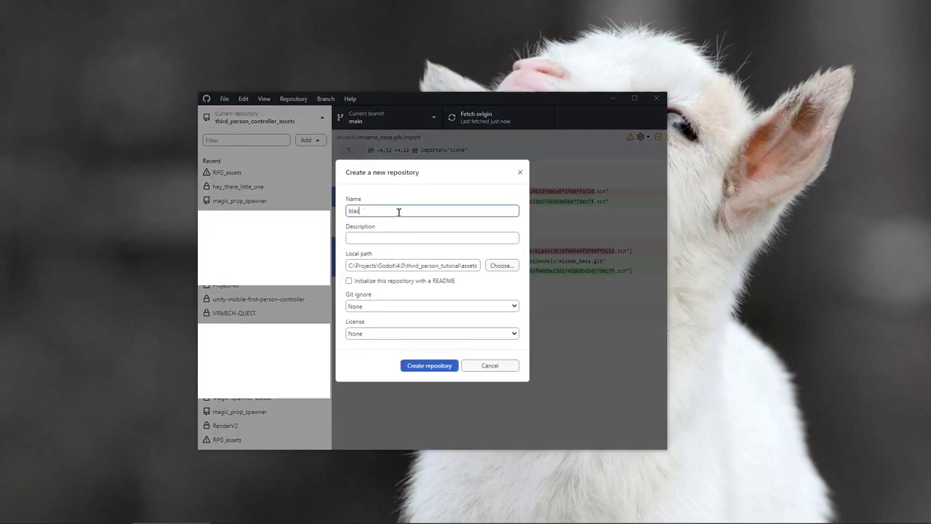
text(kjack_godot)
click(408, 237)
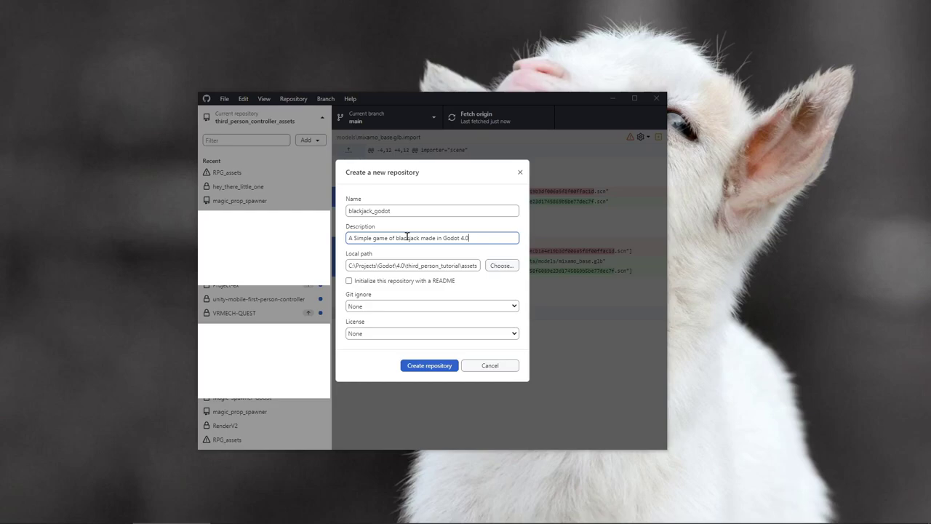
click(499, 266)
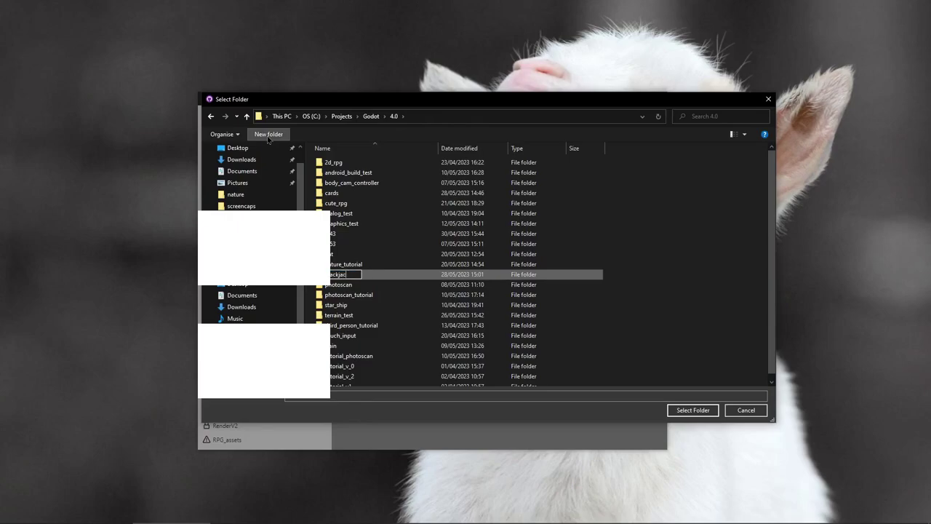
click(688, 409)
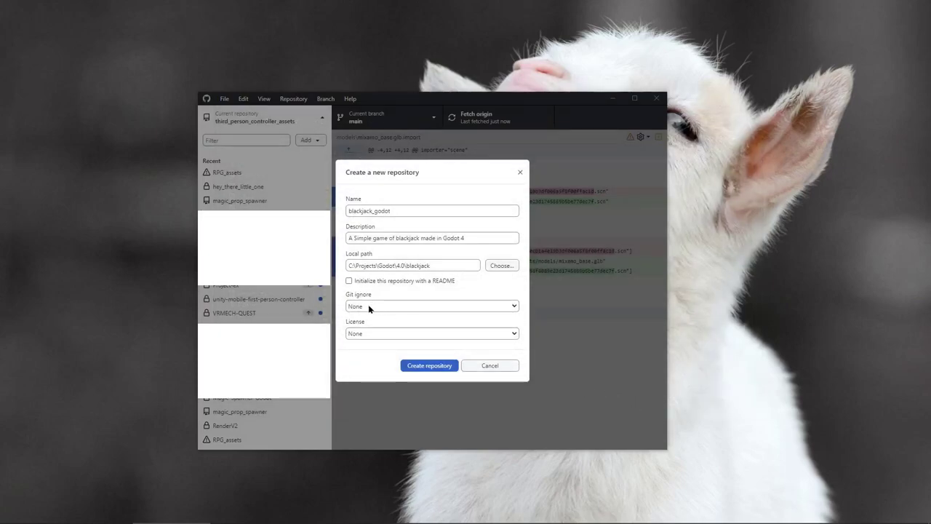
Step: Choose the Godot gitignore template and leave the license as None
click(369, 308)
text(go)
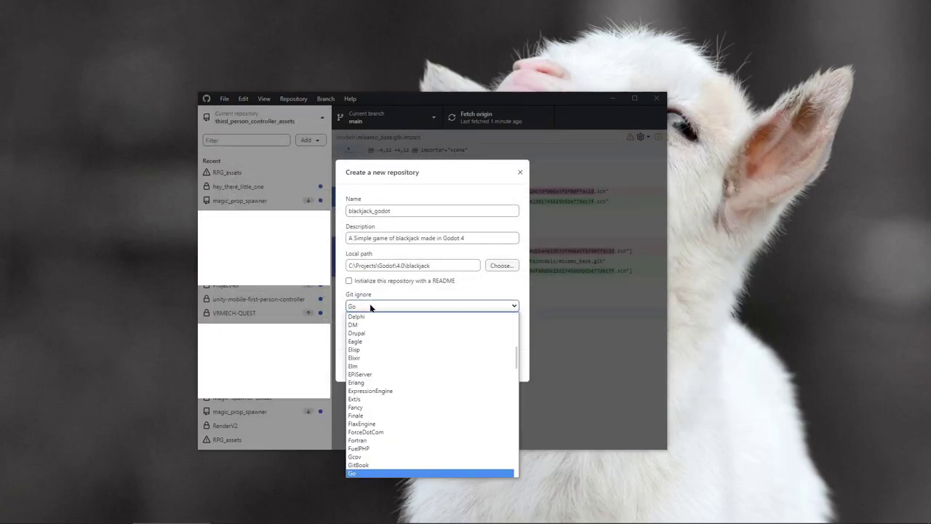
text(dot)
key(Return)
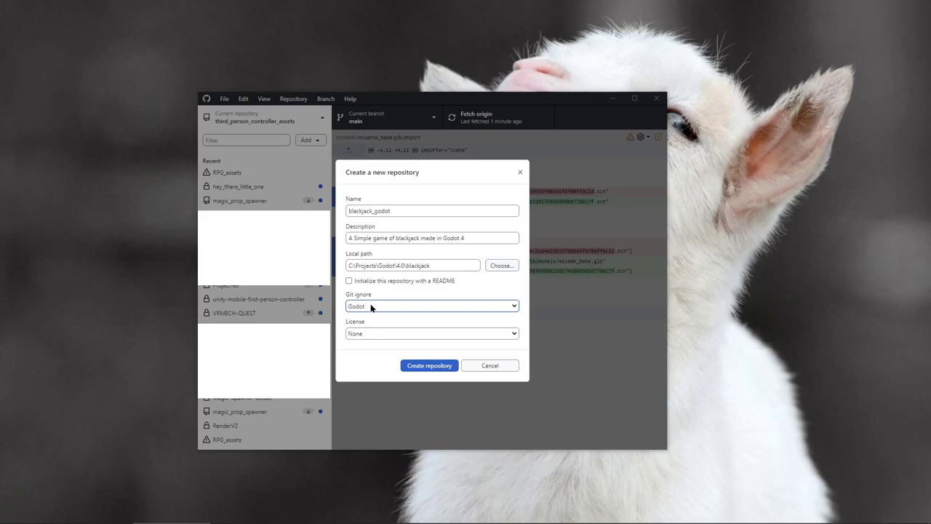
click(378, 336)
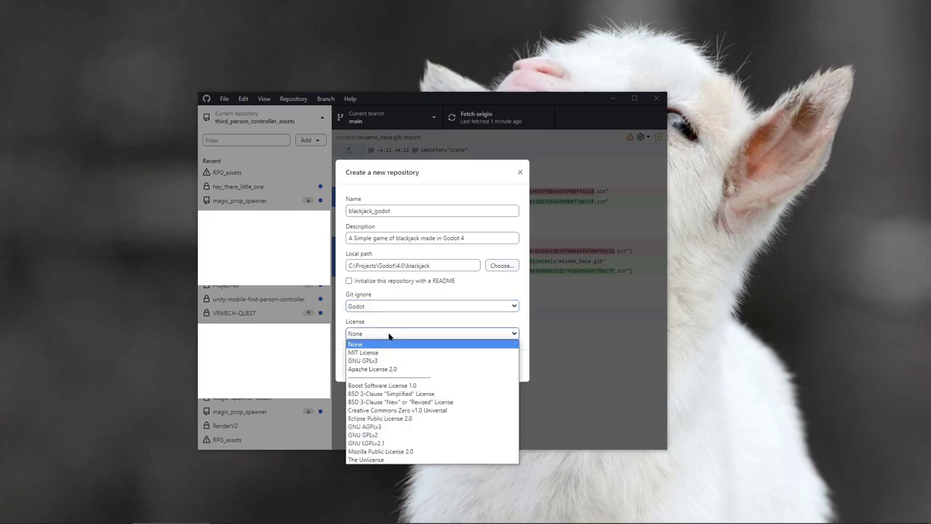
click(389, 334)
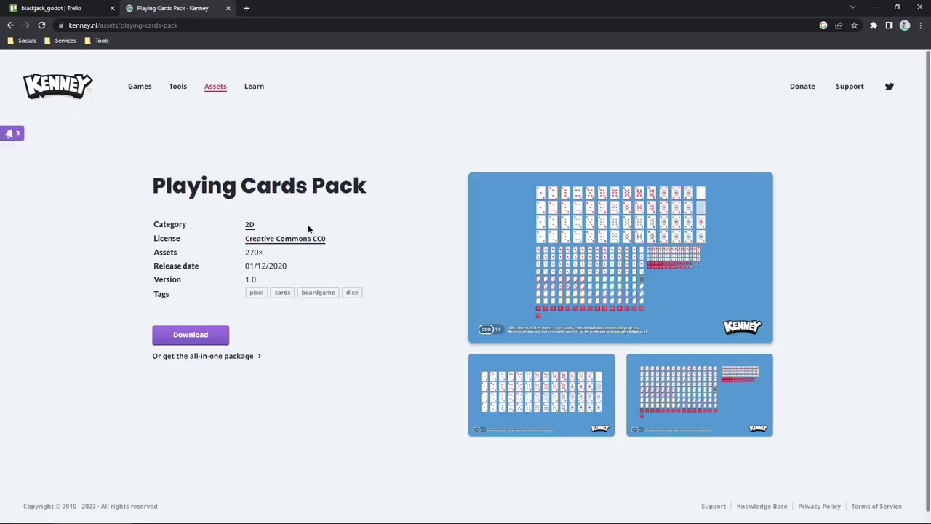
Step: Download the Playing Cards Pack and open its card images folder in the archive
click(191, 332)
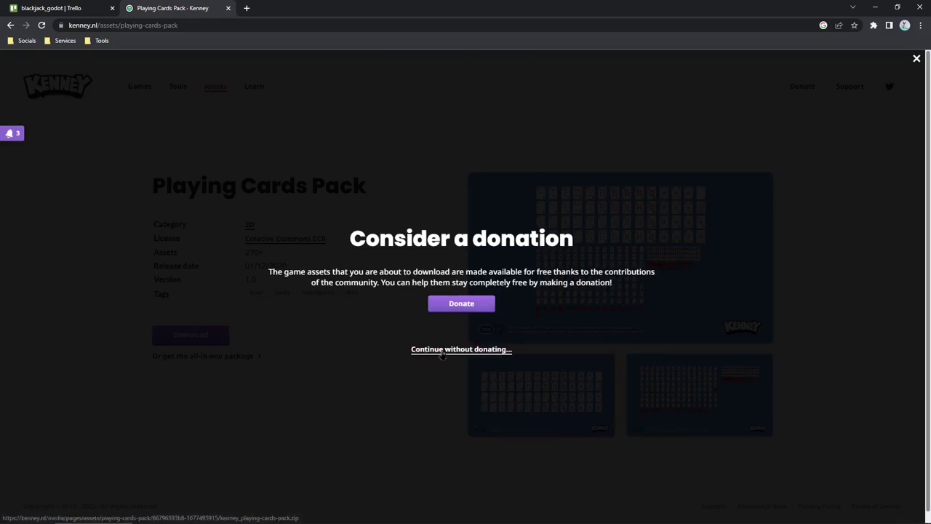
click(460, 349)
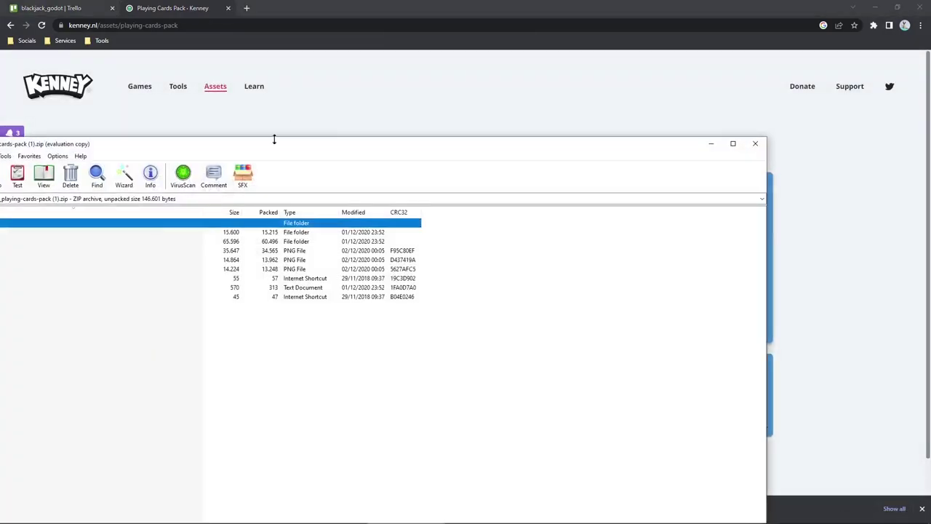
double_click(174, 214)
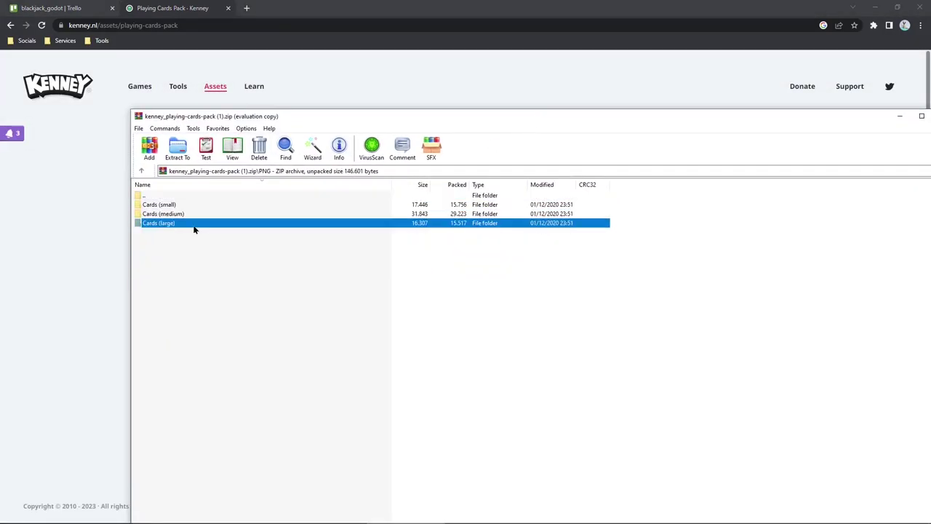
Step: Create assets/textures/cards folders inside the blackjack_godot project
key(alt+Tab)
double_click(257, 191)
right_click(305, 240)
click(368, 267)
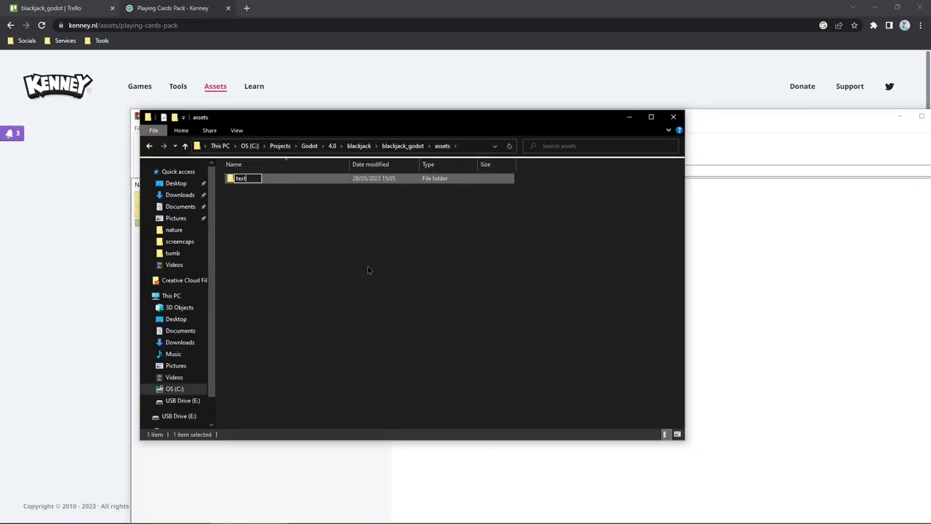
key(Return)
key(Return)
right_click(289, 241)
click(427, 245)
text(cards)
key(Return)
key(Return)
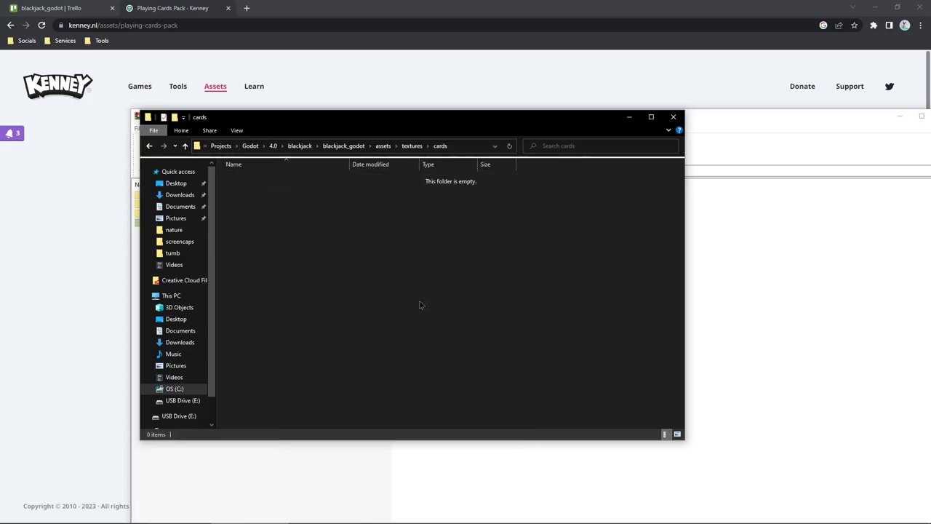
key(alt+Tab)
Step: Select all the card images in the archive and view them as large icons
key(ctrl+a)
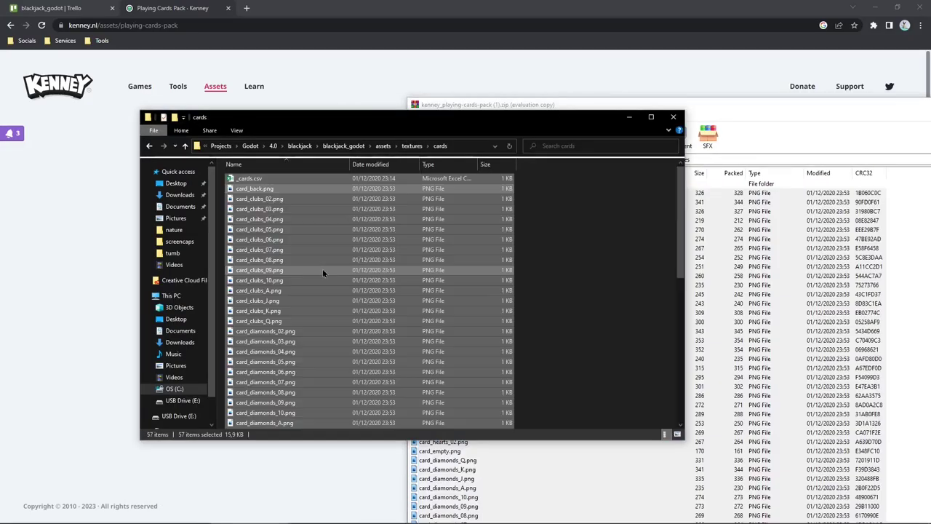
right_click(306, 179)
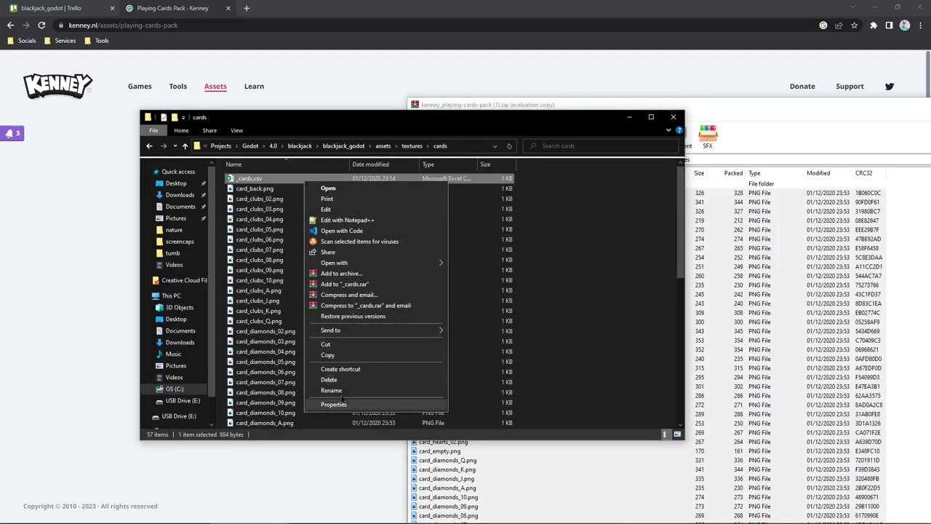
ctrl+scroll(297, 320, up, 2)
click(441, 146)
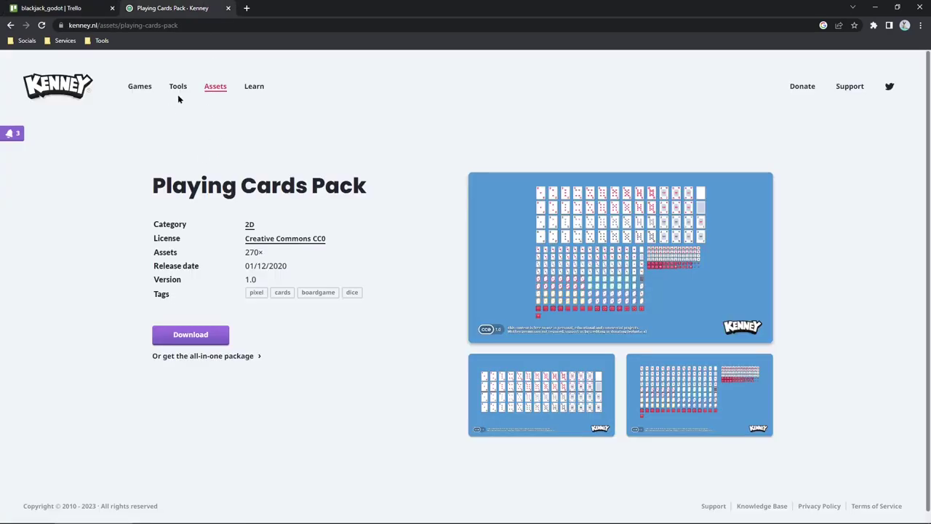
Step: Download the Casino Audio pack from kenney.nl
key(alt+Left)
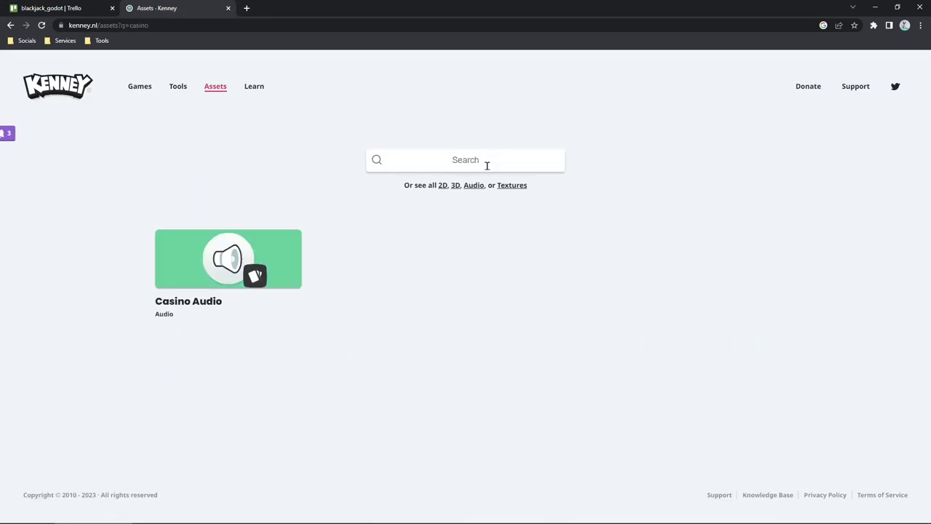
click(277, 304)
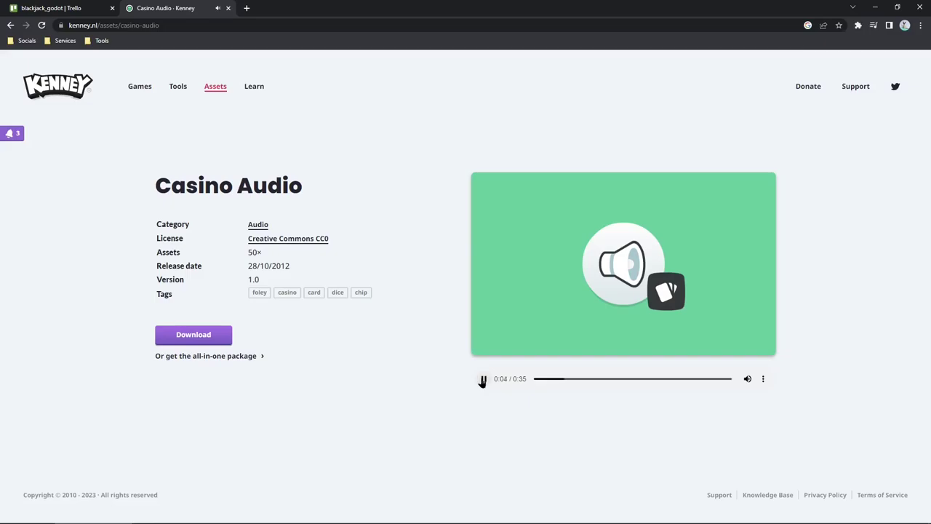
click(226, 339)
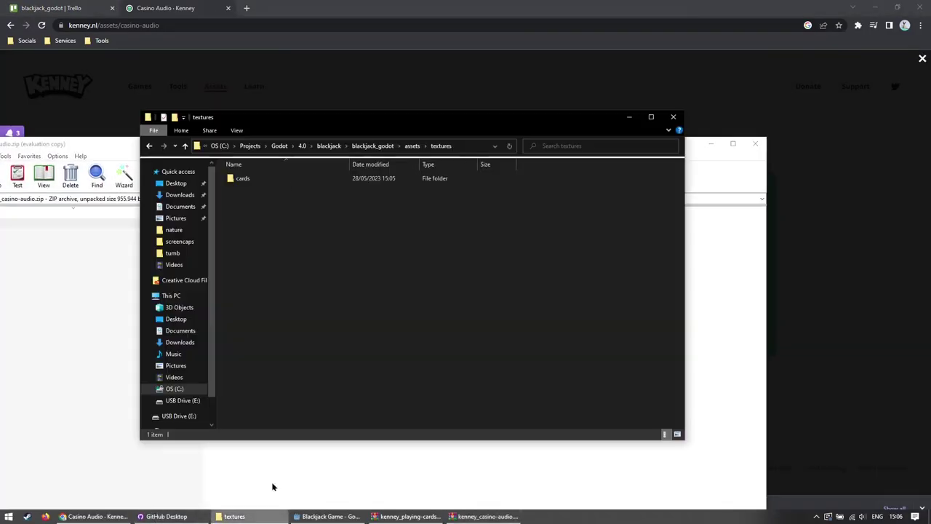
Step: Prepare a sounds folder and select all 54 sound files in the archive's Audio folder
right_click(254, 245)
mouse_move(349, 441)
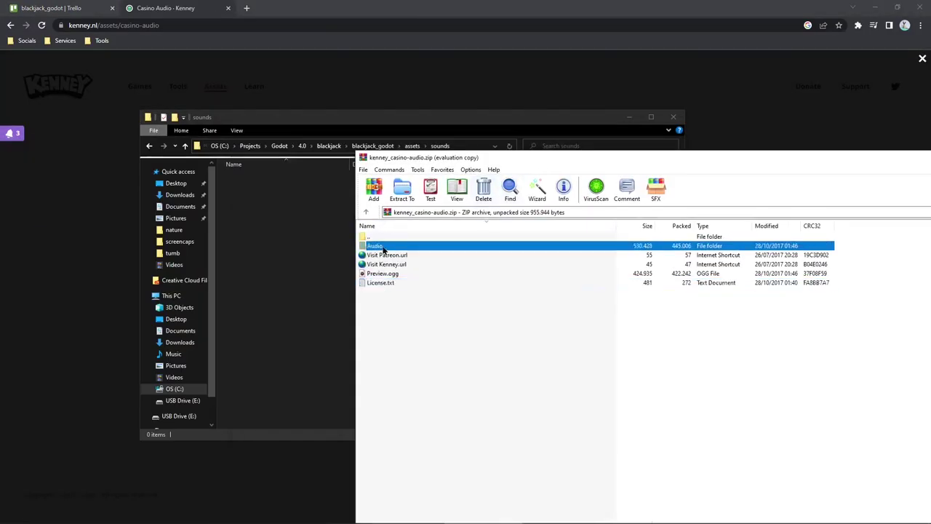
double_click(477, 243)
drag(480, 156, 480, 8)
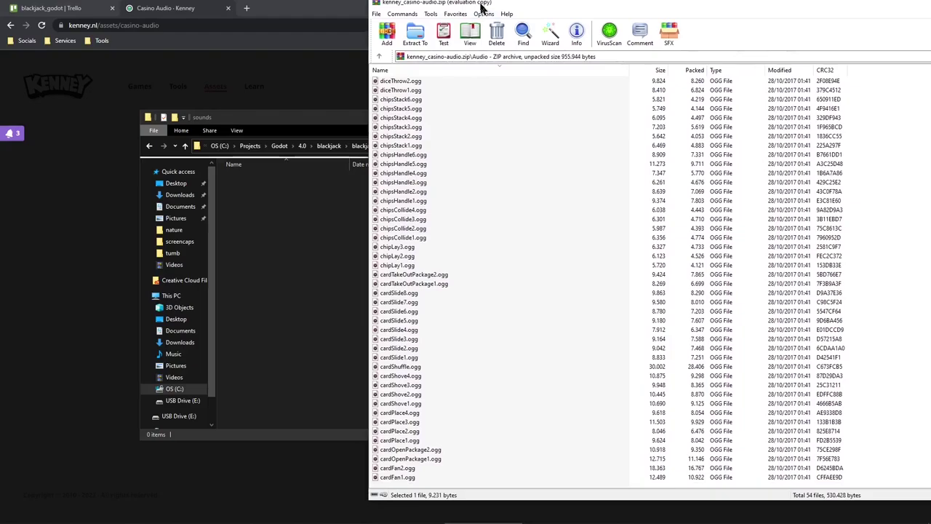
key(ctrl+a)
click(323, 336)
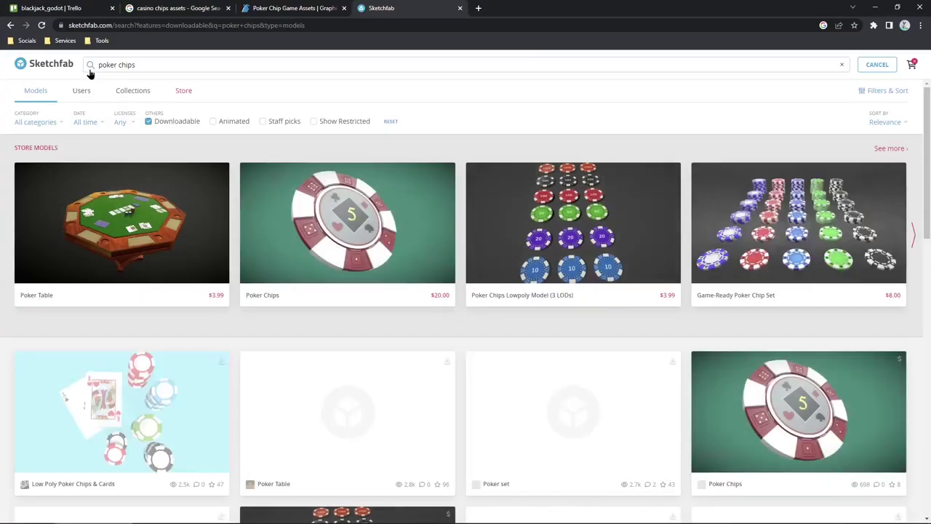
Step: Open the free Poker set model page on Sketchfab and bring up its Download options
scroll(232, 153, down, 2)
scroll(413, 287, down, 2)
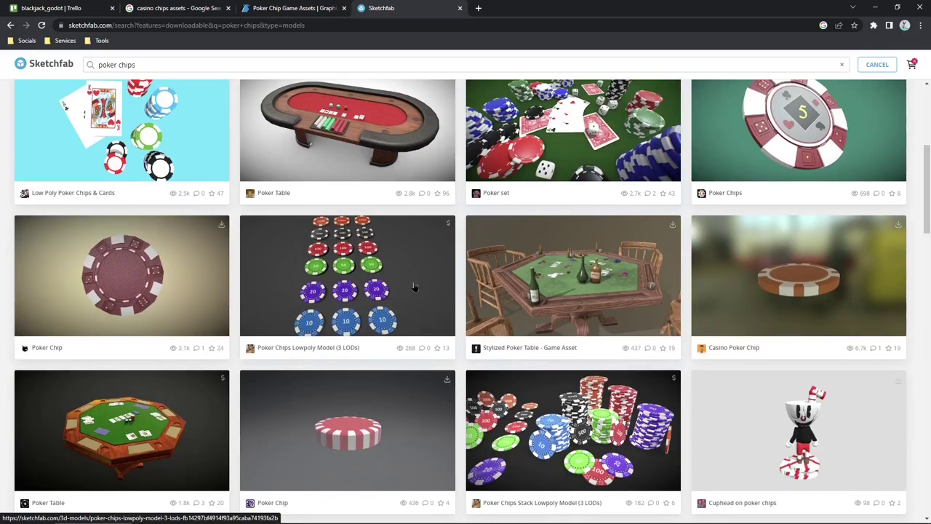
scroll(225, 296, down, 2)
scroll(542, 198, up, 2)
click(542, 193)
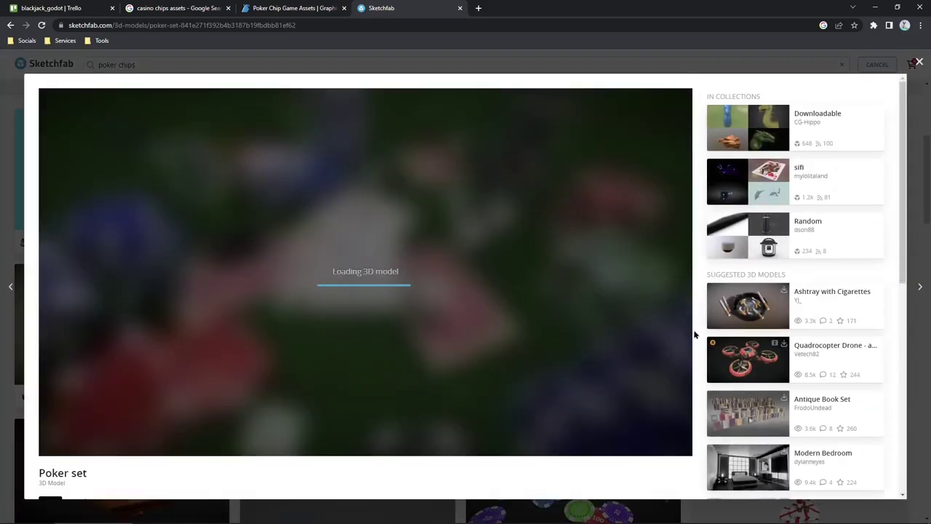
scroll(604, 314, down, 3)
scroll(604, 314, up, 3)
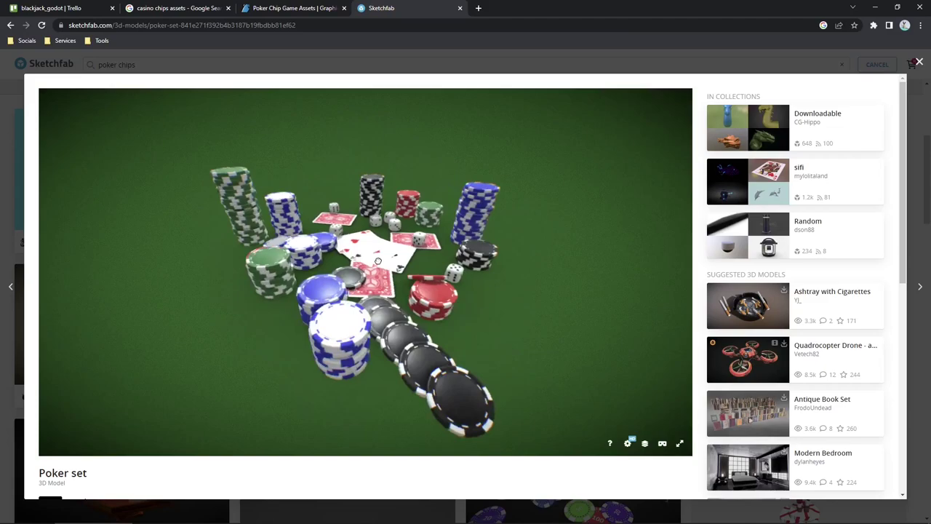
scroll(43, 262, down, 3)
click(80, 290)
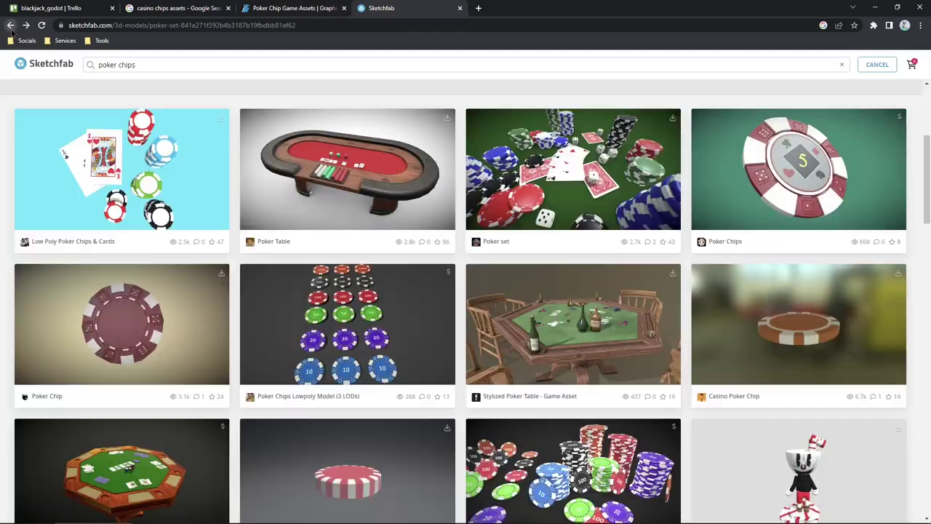
scroll(374, 241, down, 3)
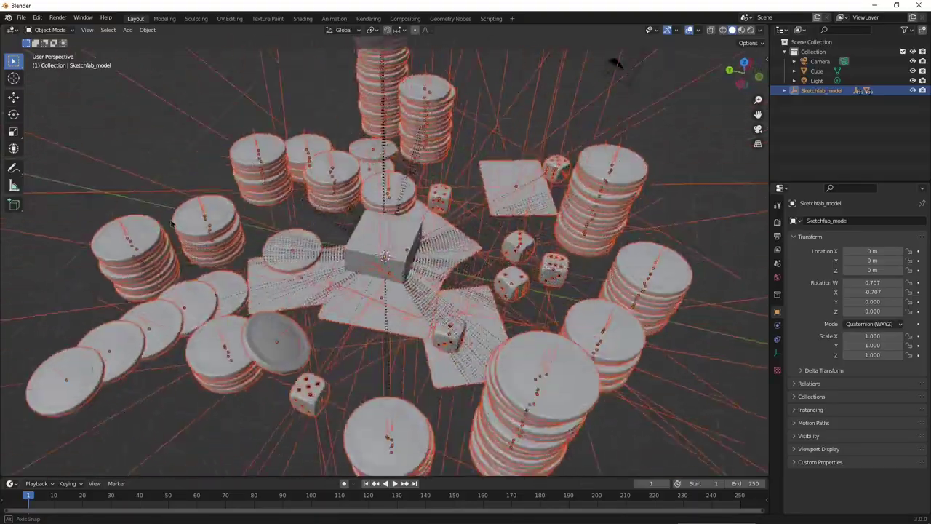
Step: Switch to Material Preview shading and show the transform panel to reposition the chip
key(z)
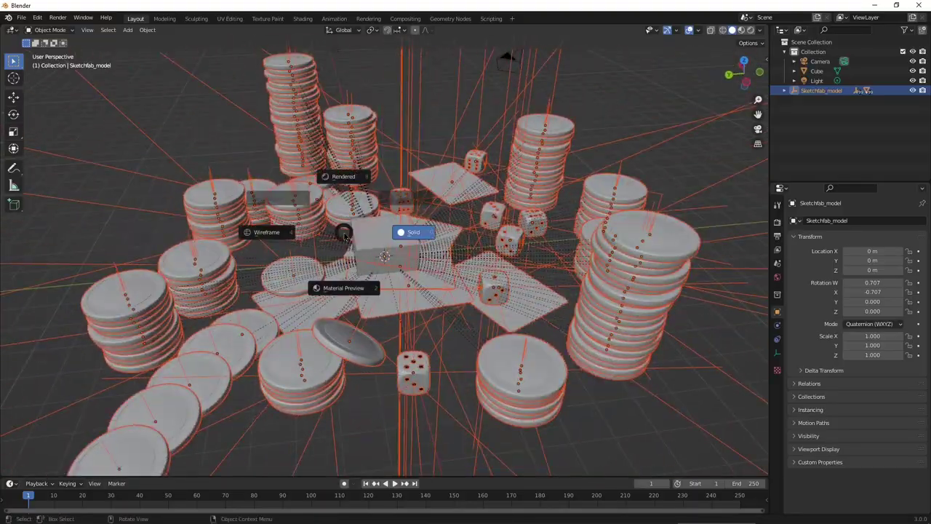
click(343, 288)
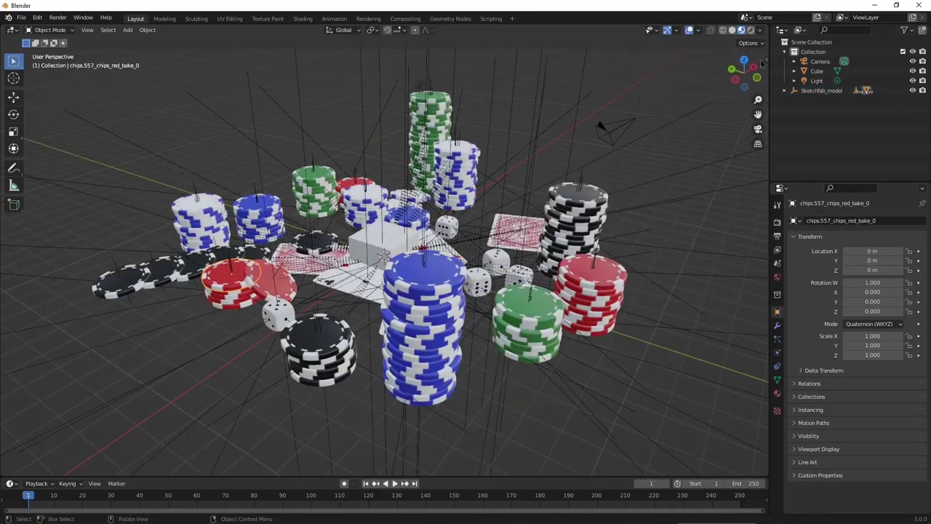
key(n)
middle_drag(408, 276, 509, 269)
key(g)
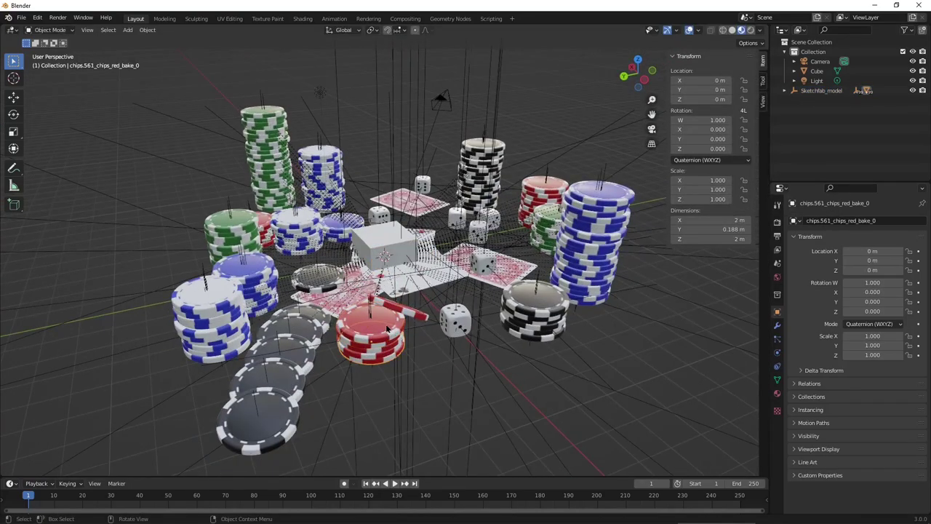
scroll(844, 158, down, 5)
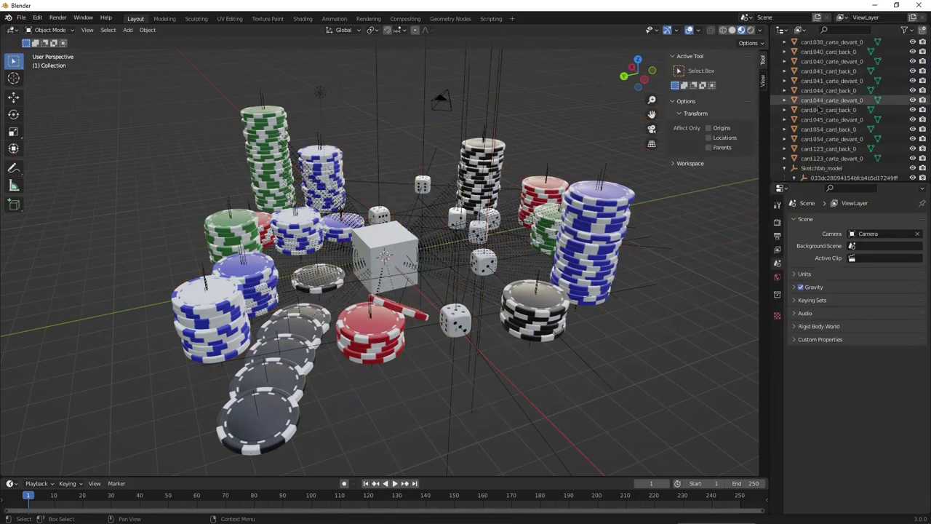
scroll(844, 131, down, 3)
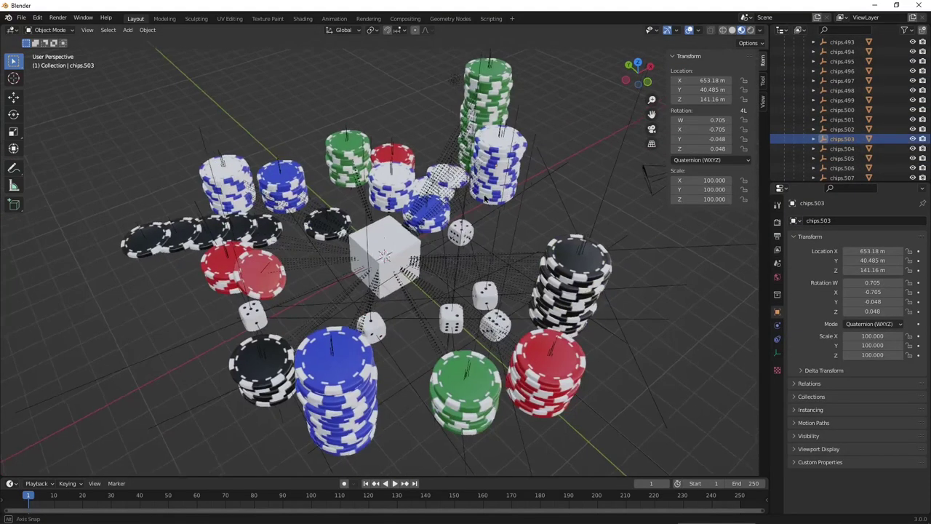
middle_drag(485, 198, 664, 190)
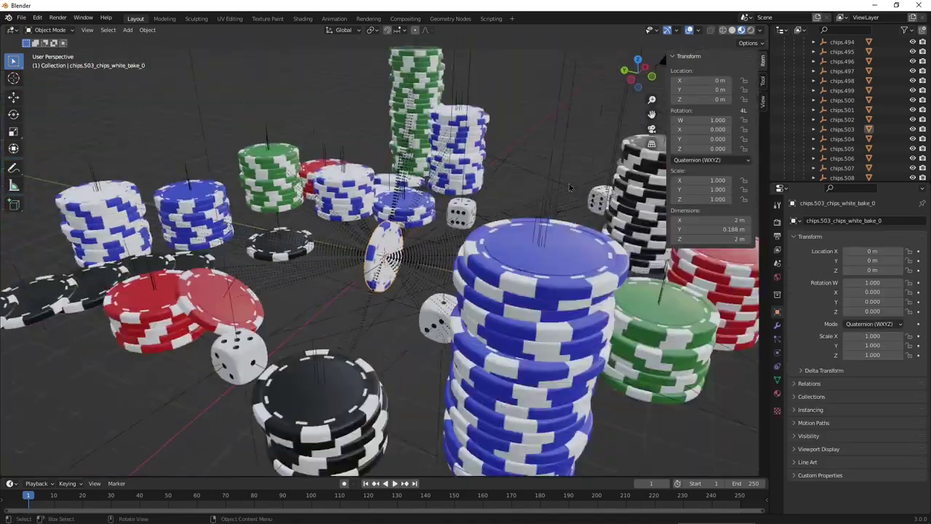
Step: Rotate the white chip 90° around the X axis
key(r)
key(x)
key(9)
key(0)
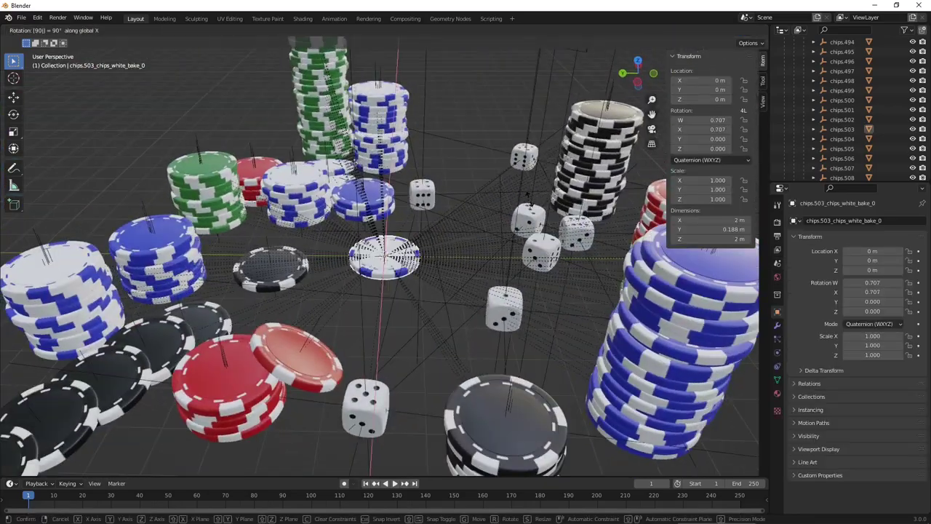
key(Return)
middle_drag(378, 271, 406, 271)
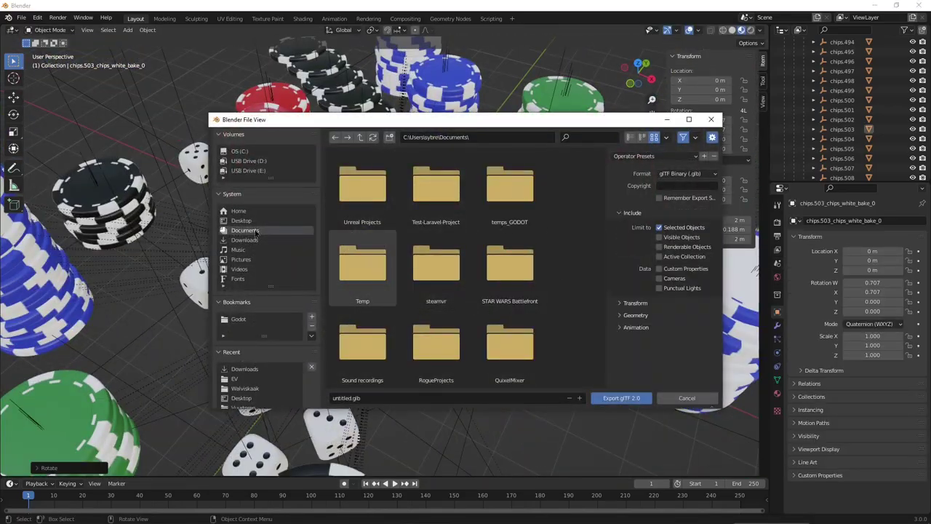
Step: Export the chip into the blackjack_godot project as white_blue.glb
click(238, 319)
double_click(437, 182)
double_click(509, 313)
double_click(508, 187)
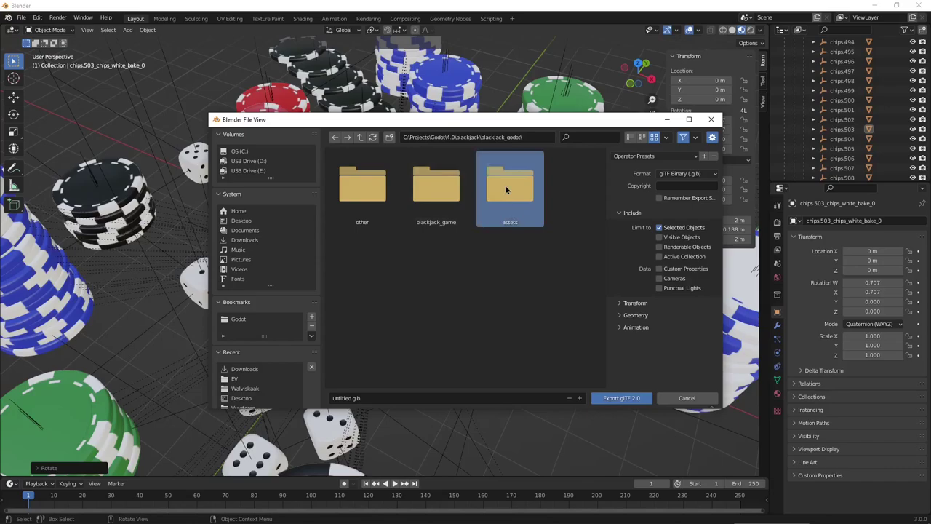
text(imod)
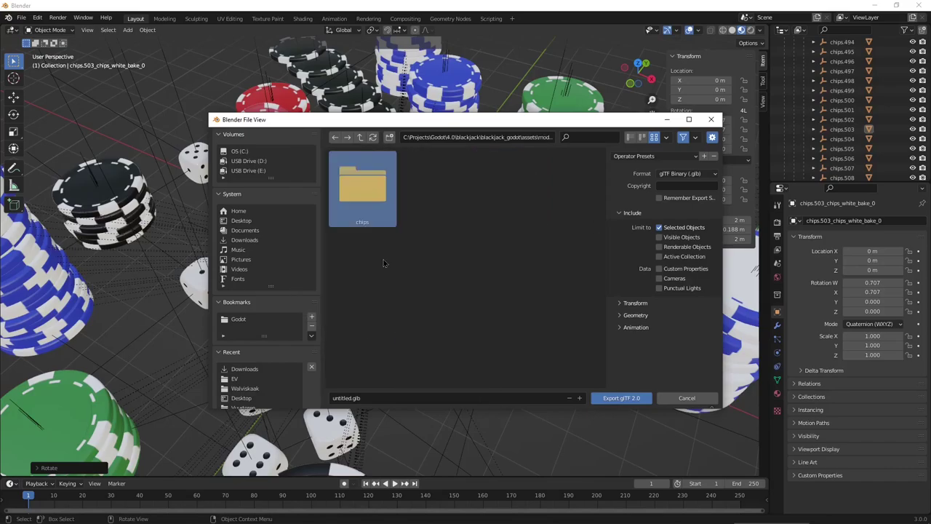
text(blue)
key(Return)
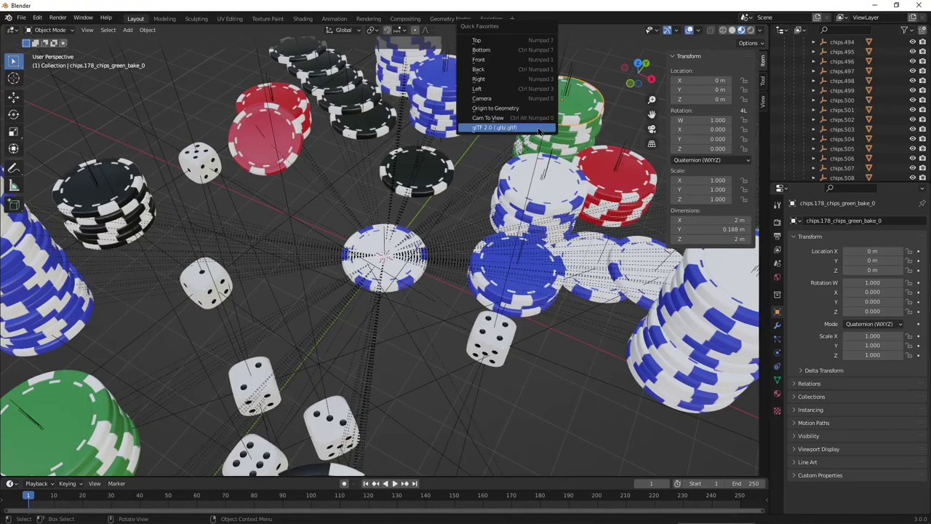
Step: Export the next chips as green_white.glb and red_white.glb
text(ite)
key(Return)
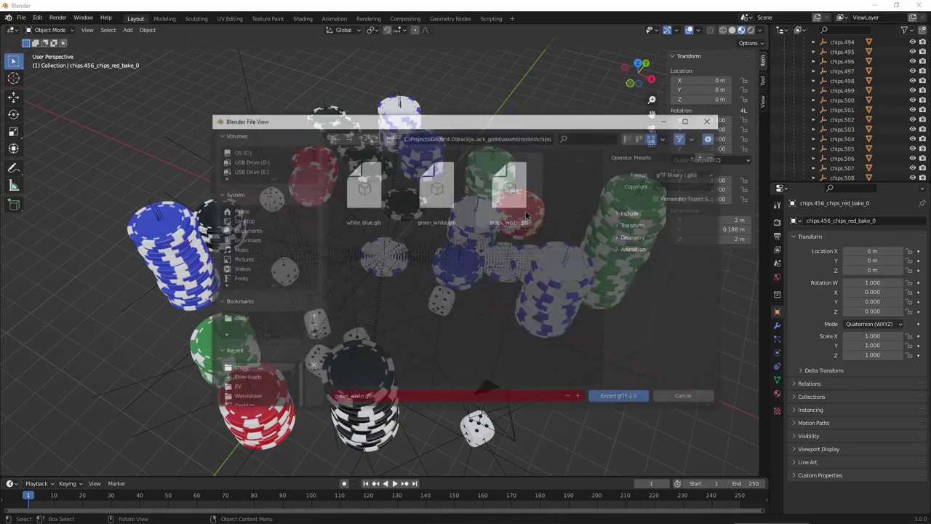
key(Return)
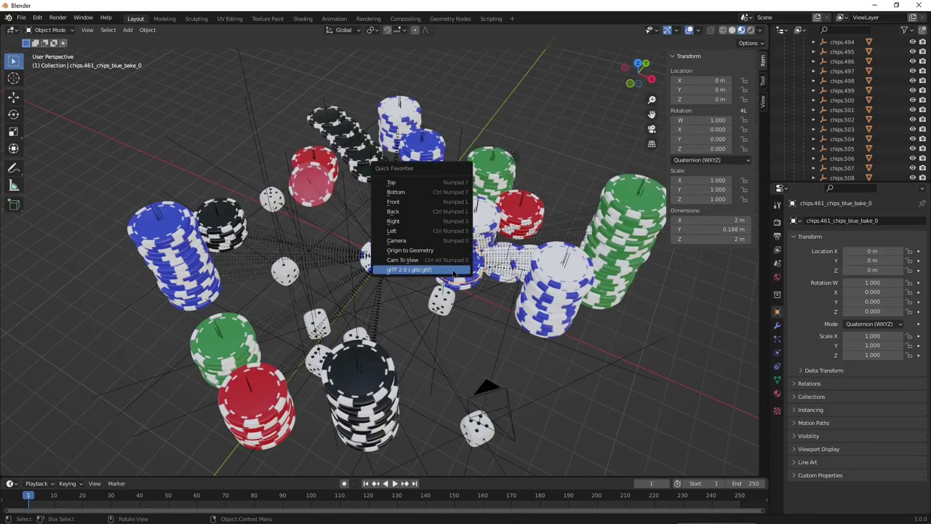
click(451, 270)
key(Return)
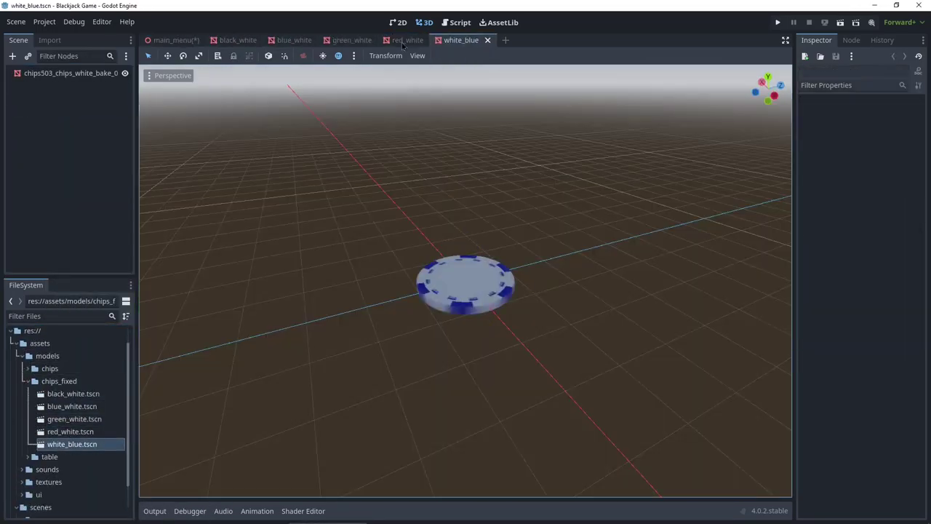
Step: Switch to the red_white chip scene, then test-run the main menu with F5
click(404, 41)
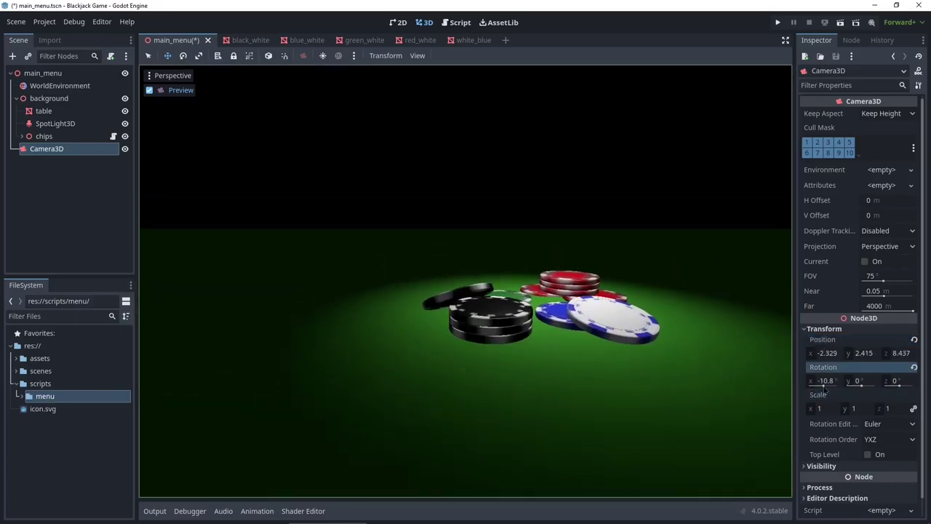
key(F5)
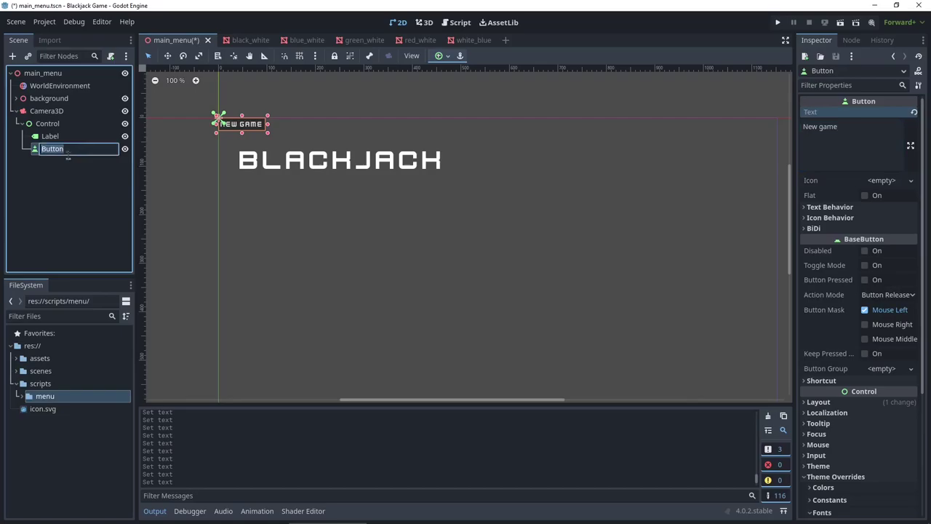
Step: Duplicate the settings button, test-run the menu, and inspect the button's signals
key(ctrl+d)
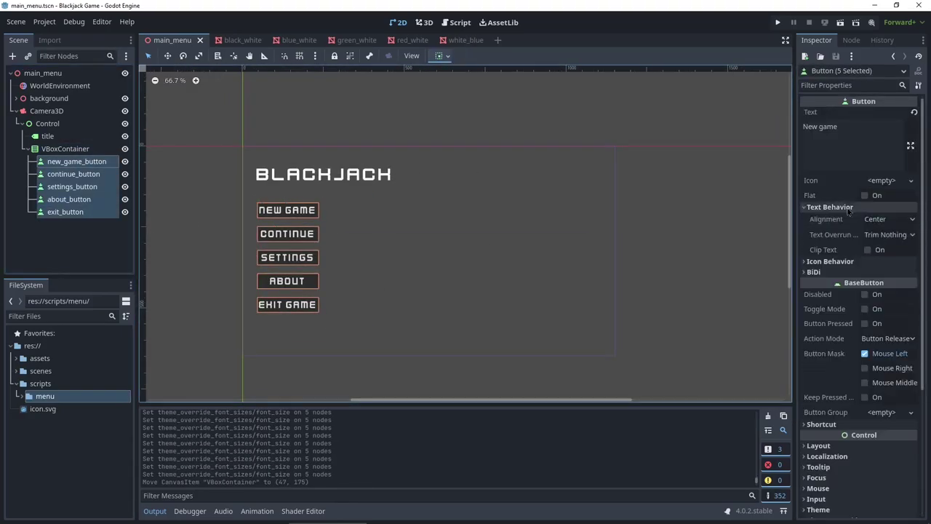
key(F5)
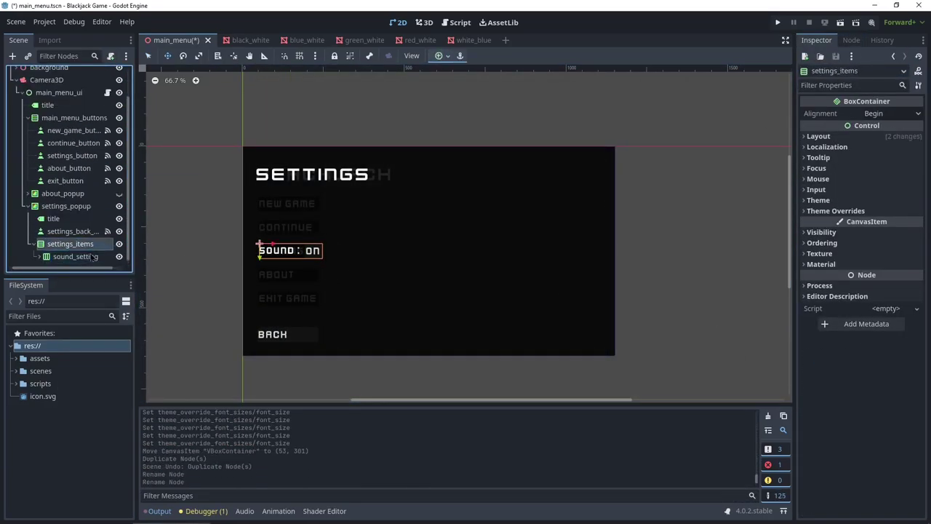
click(849, 40)
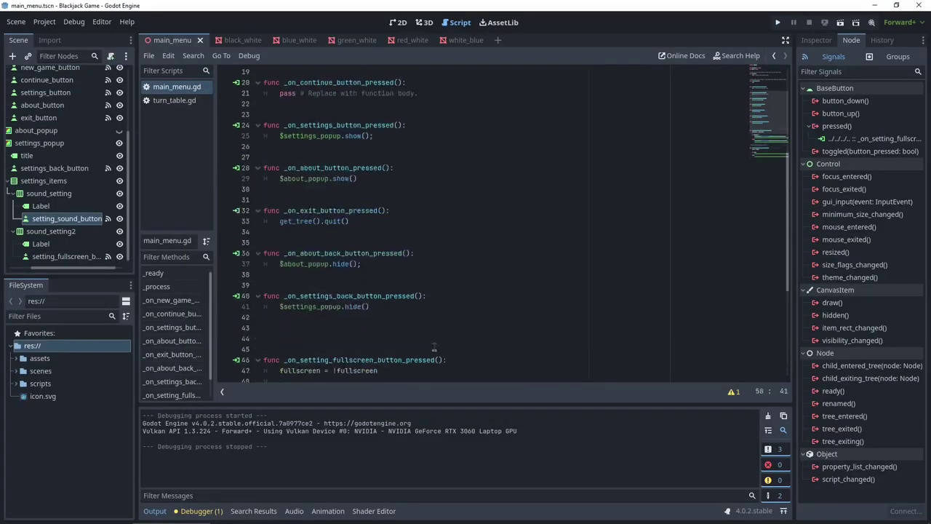
Step: Save the main_menu scene with Ctrl+S
key(ctrl+s)
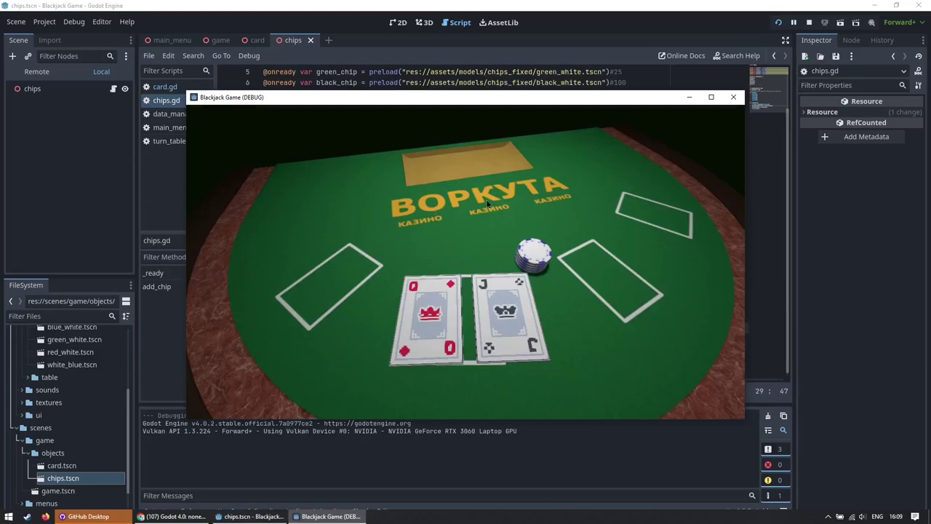
Step: Close the running game, relaunch it with F5 to test the chips, and close it again
click(734, 97)
key(F5)
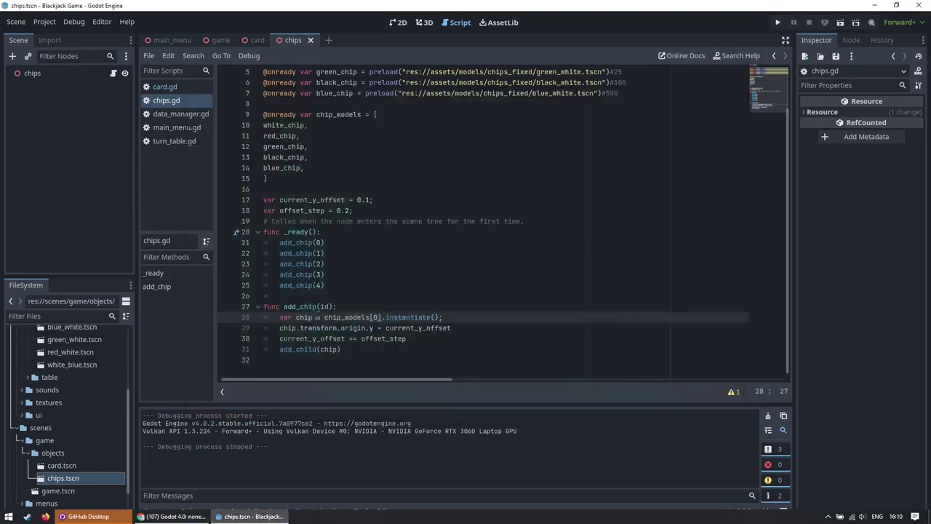
click(734, 97)
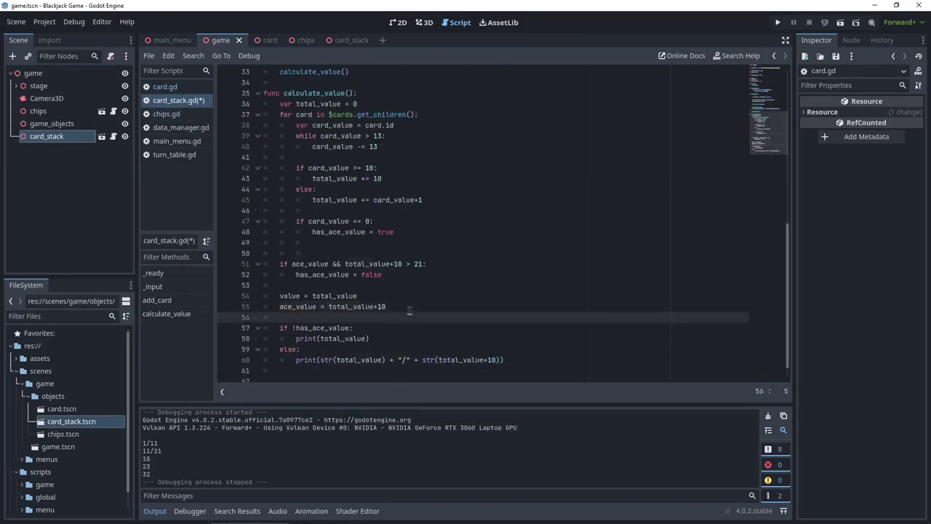
Step: Run the Blackjack game with F5 to test card dealing and hand values
key(F5)
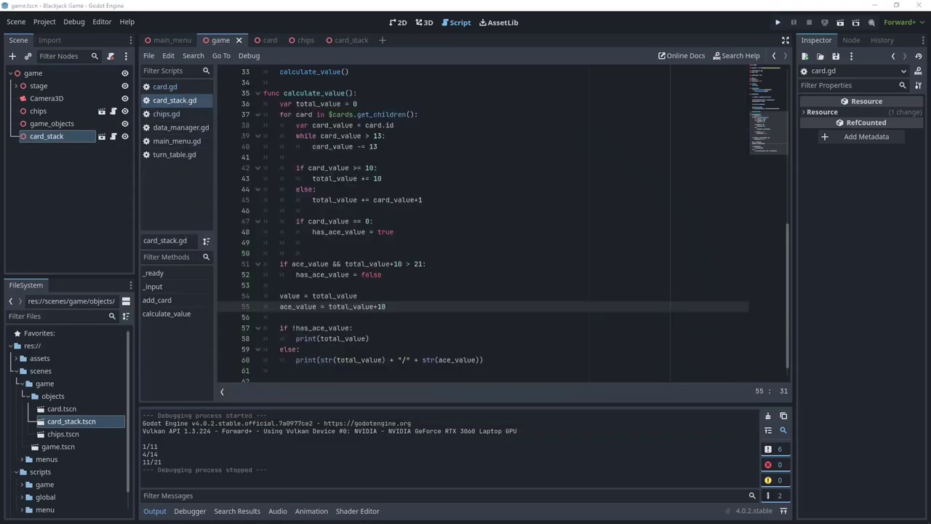
scroll(513, 229, up, 9)
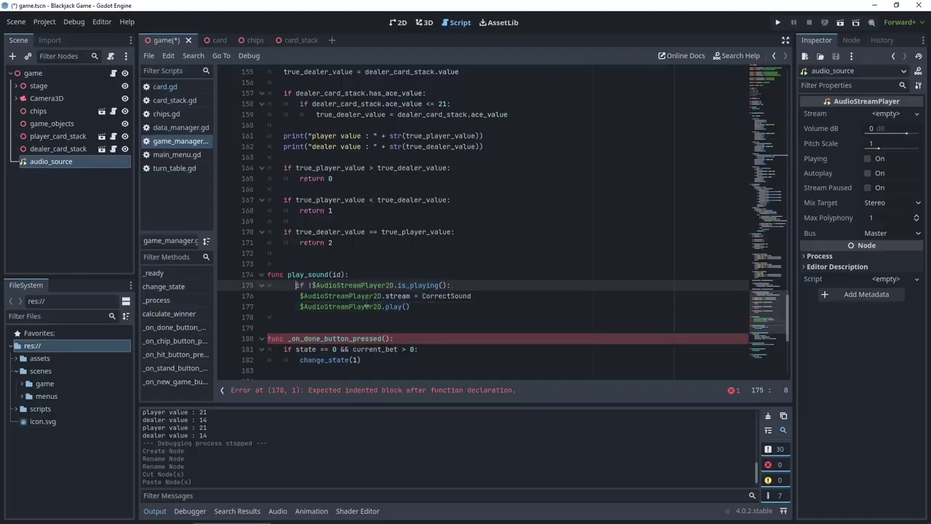
Step: Read the Godot Q&A answer on loading and playing sounds from code
scroll(754, 298, up, 4)
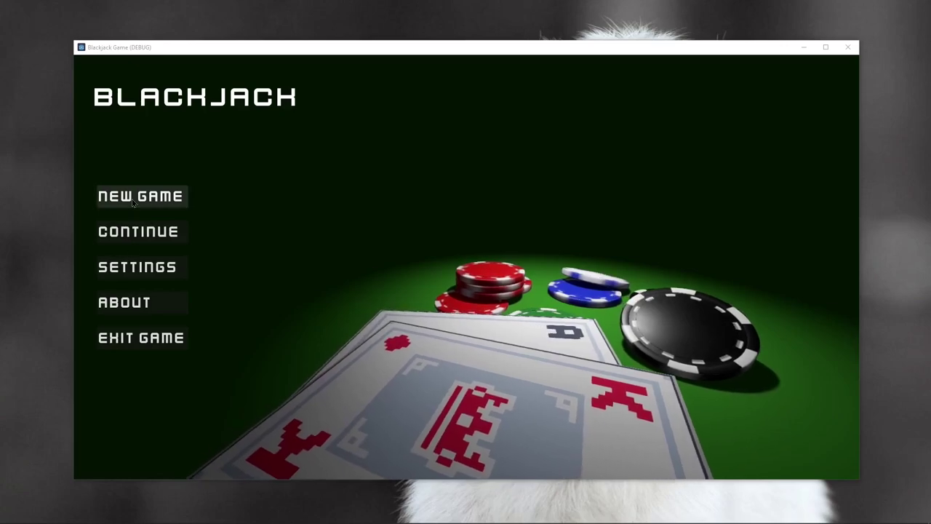
Step: Start a New Game in the running Blackjack window to reach the betting screen
click(133, 202)
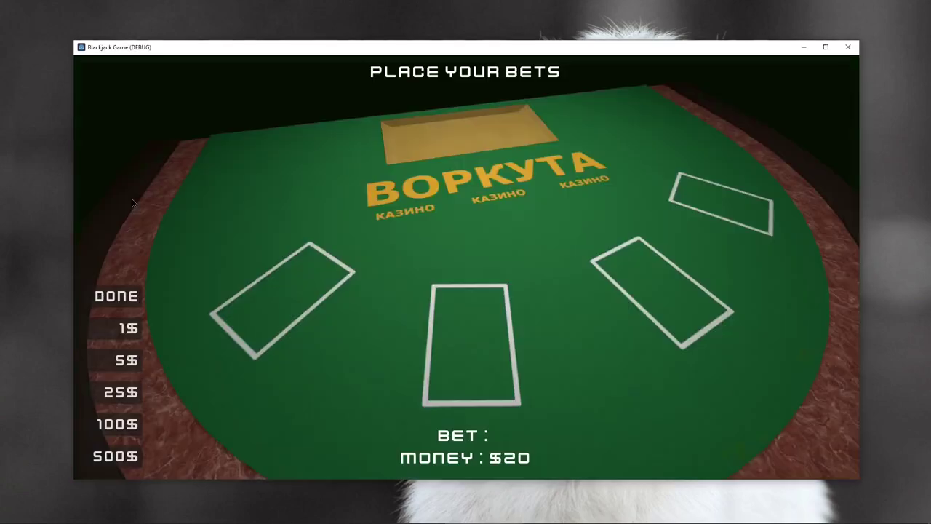